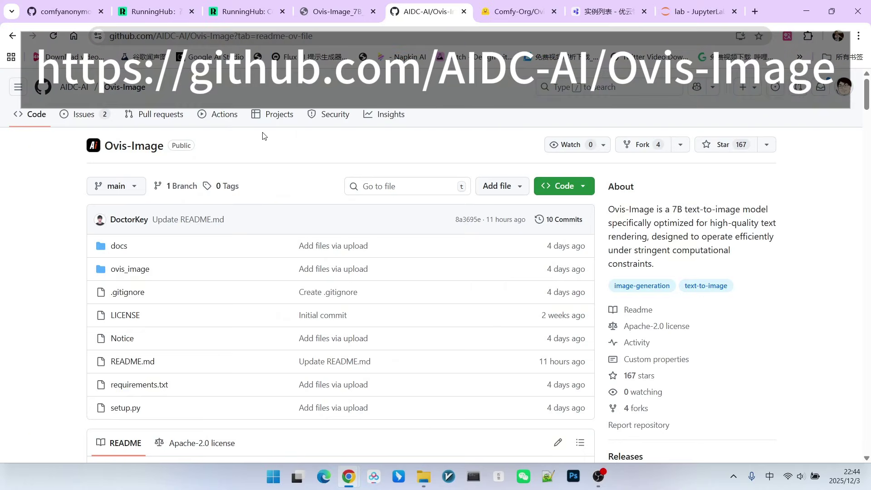
# - Scroll into the Ovis-Image README and highlight the '7B' model size in the intro
pyautogui.scroll(-5, 263, 135)
pyautogui.scroll(-5, 263, 134)
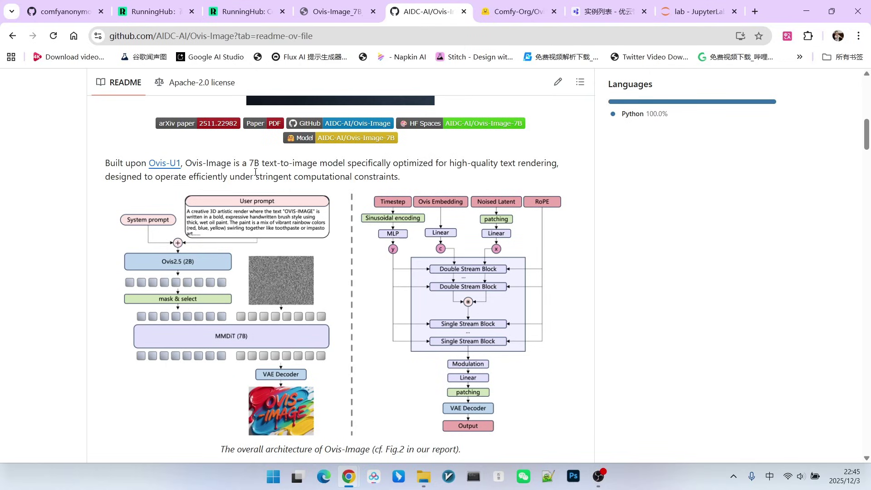
pyautogui.moveTo(249, 163); pyautogui.dragTo(259, 162)
# - Read down to the Highlights and highlight the 'Strong text rendering' phrase
pyautogui.scroll(-1, 439, 153)
pyautogui.scroll(12, 476, 204)
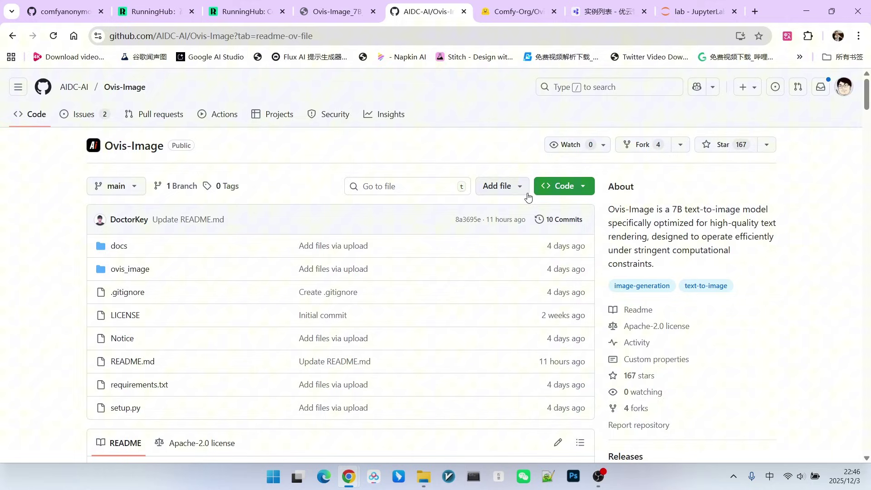
pyautogui.scroll(-10, 497, 239)
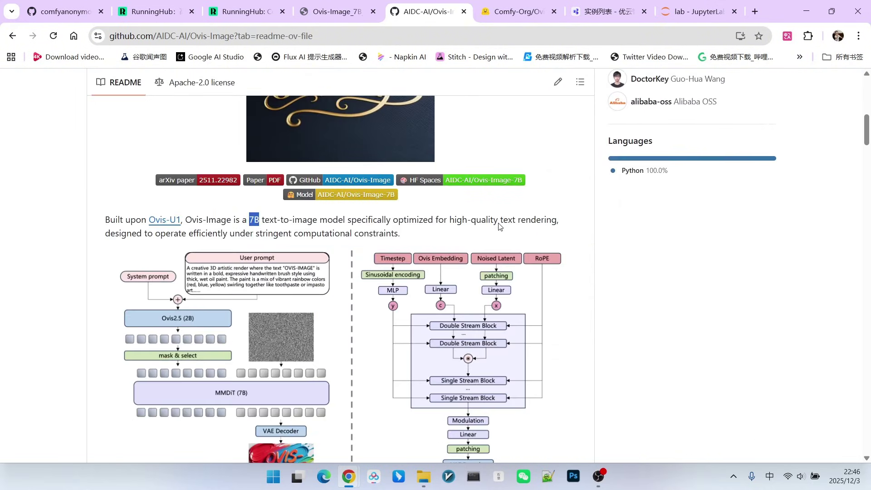
pyautogui.scroll(-3, 500, 220)
pyautogui.scroll(1, 502, 220)
pyautogui.scroll(-5, 501, 220)
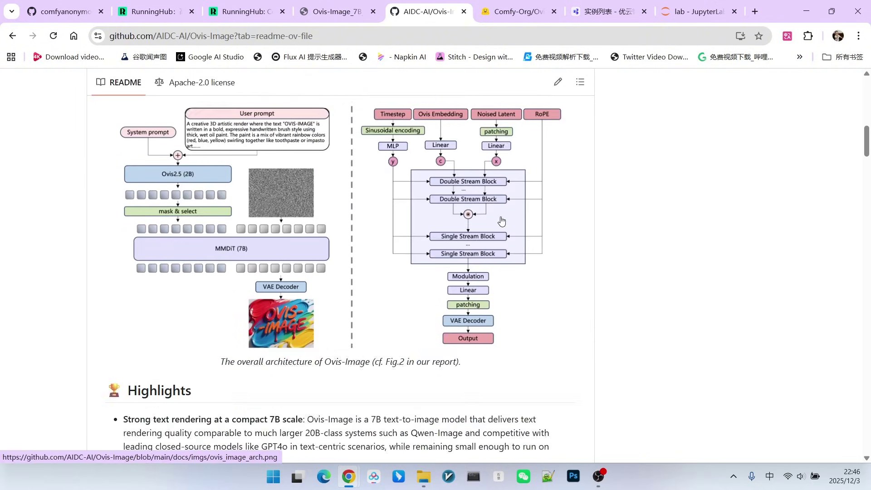
pyautogui.scroll(-3, 501, 219)
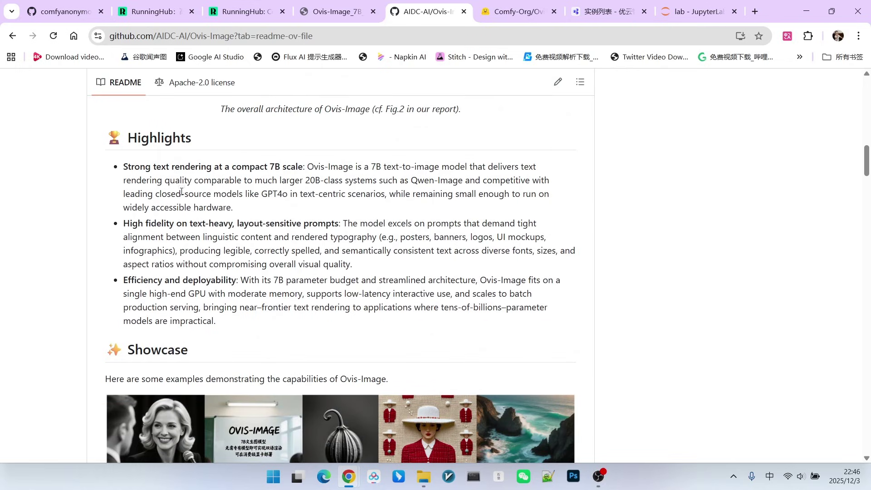
pyautogui.moveTo(123, 168); pyautogui.dragTo(270, 168)
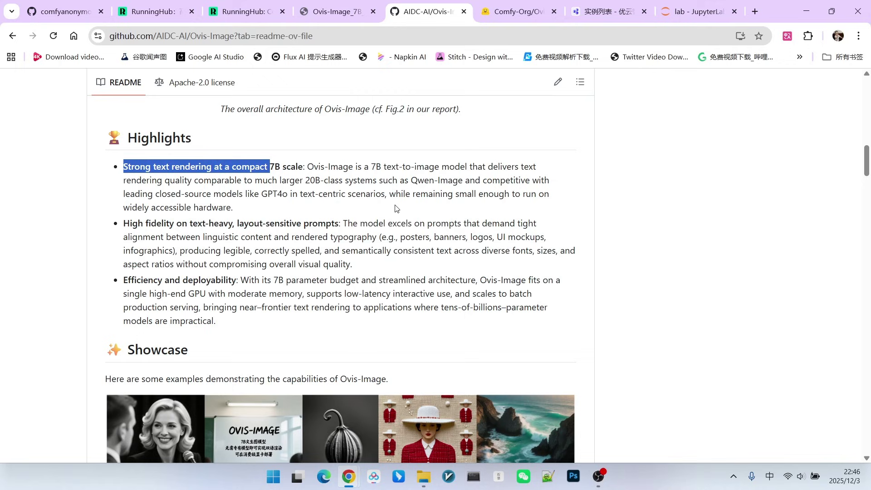
pyautogui.scroll(-4, 423, 183)
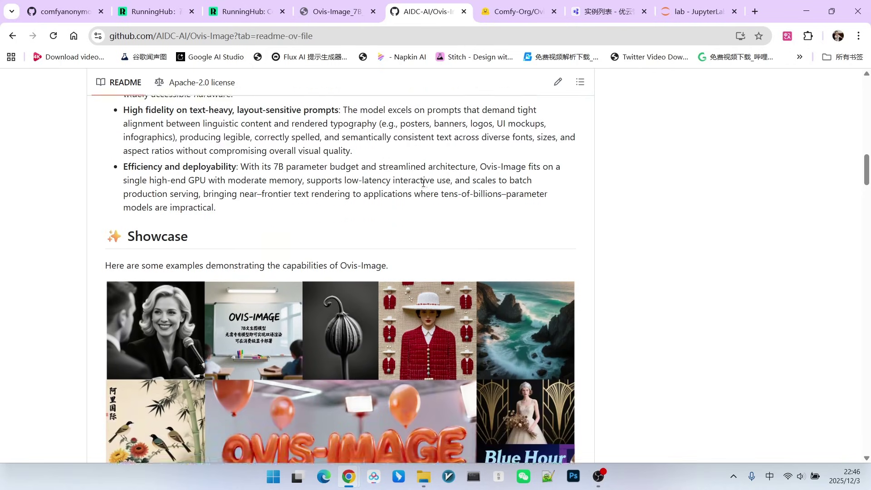
pyautogui.scroll(-3, 423, 183)
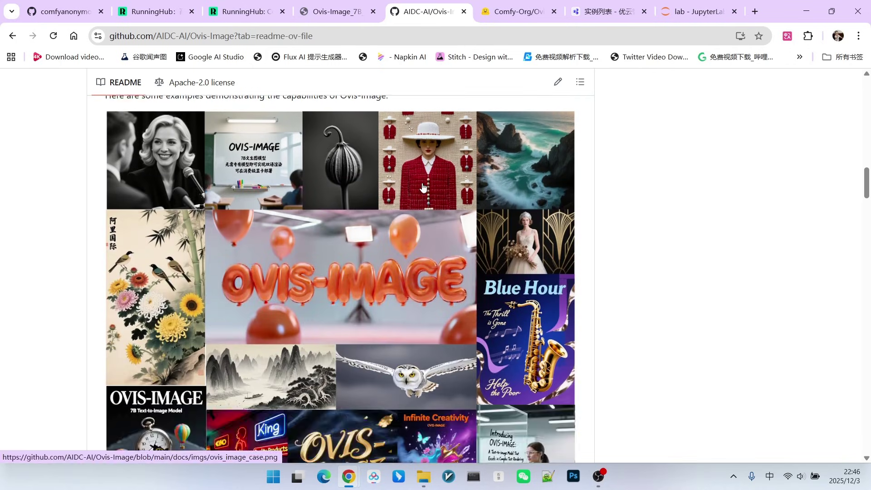
pyautogui.scroll(6, 566, 200)
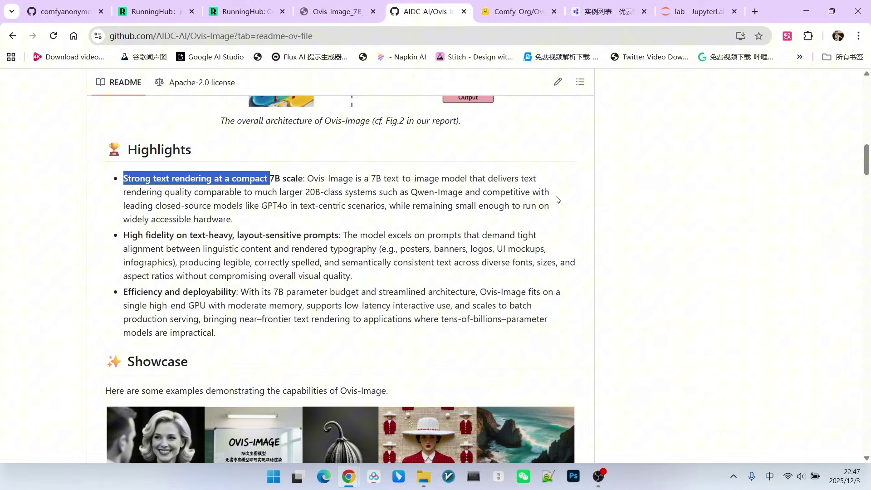
# - Show the ComfyUI repo's commit history down to 'Implement the Ovis image model. (#11030)'
pyautogui.hotkey('ctrl', '1')
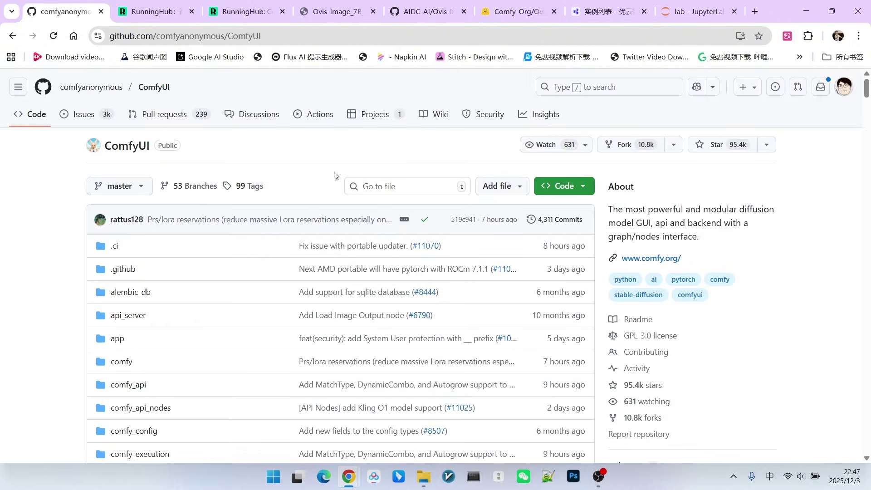
pyautogui.scroll(-1, 335, 177)
pyautogui.click(562, 165)
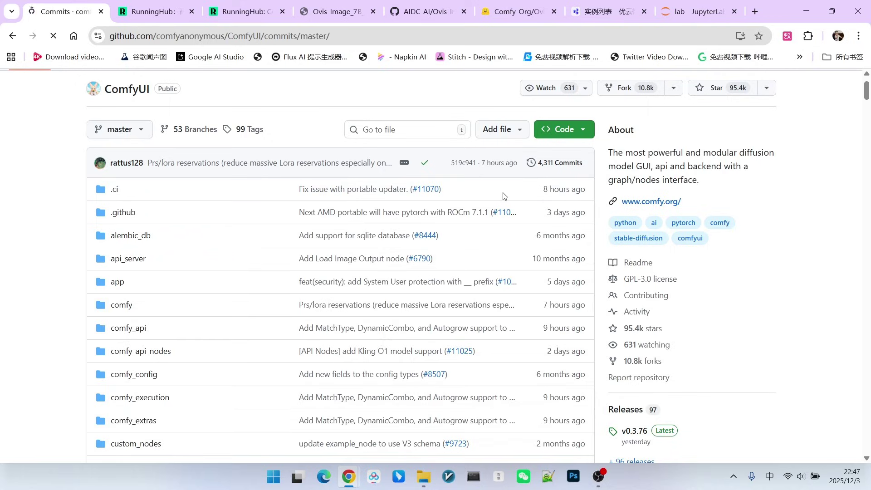
pyautogui.scroll(-8, 139, 181)
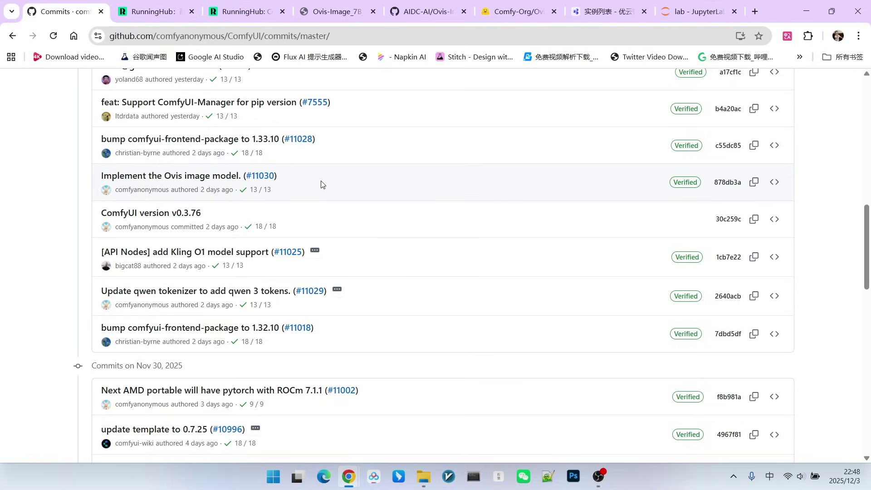
# - Check ovis_image_bf16.safetensors in diffusion_models, then open text_encoders with ovis_2.5.safetensors
pyautogui.hotkey('ctrl', '6')
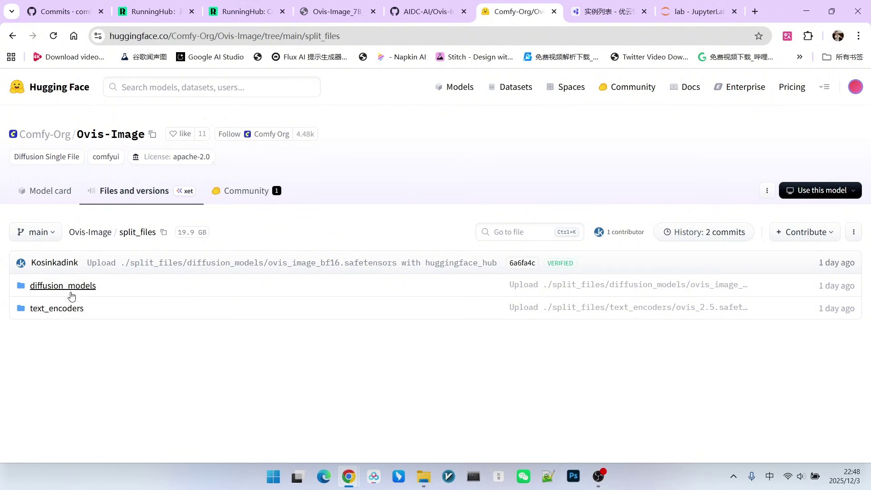
pyautogui.click(108, 293)
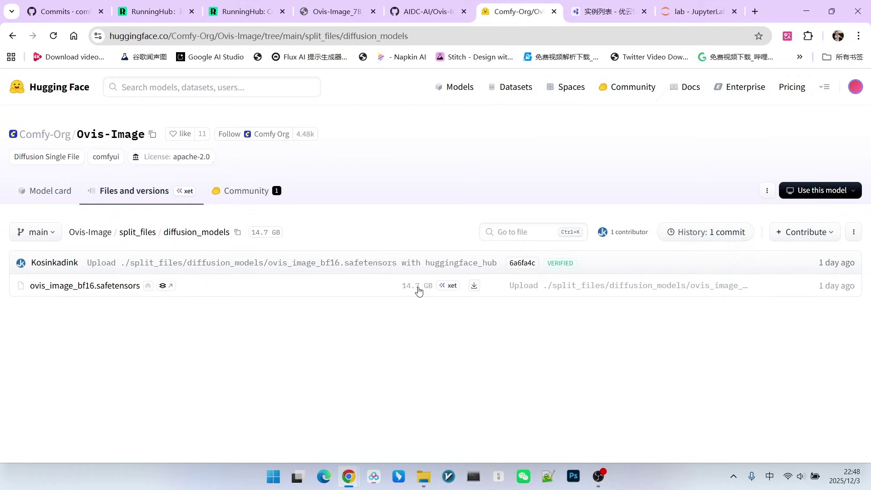
pyautogui.hotkey('alt', 'Left')
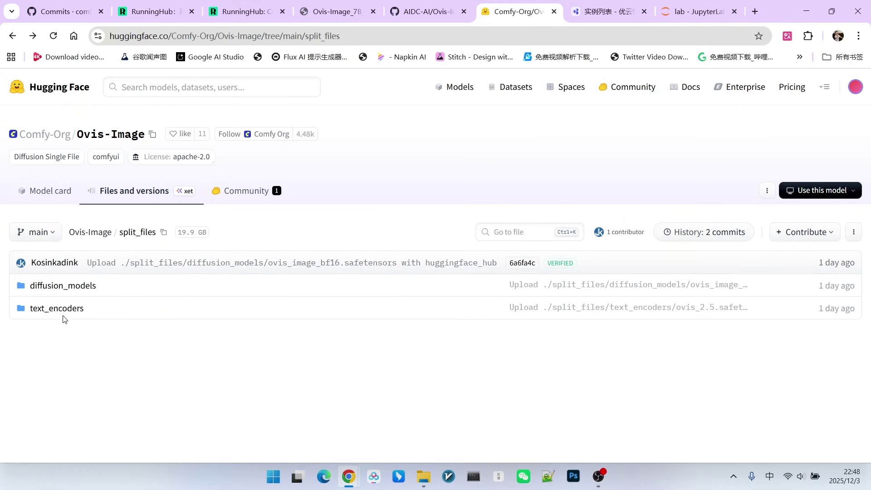
pyautogui.click(213, 304)
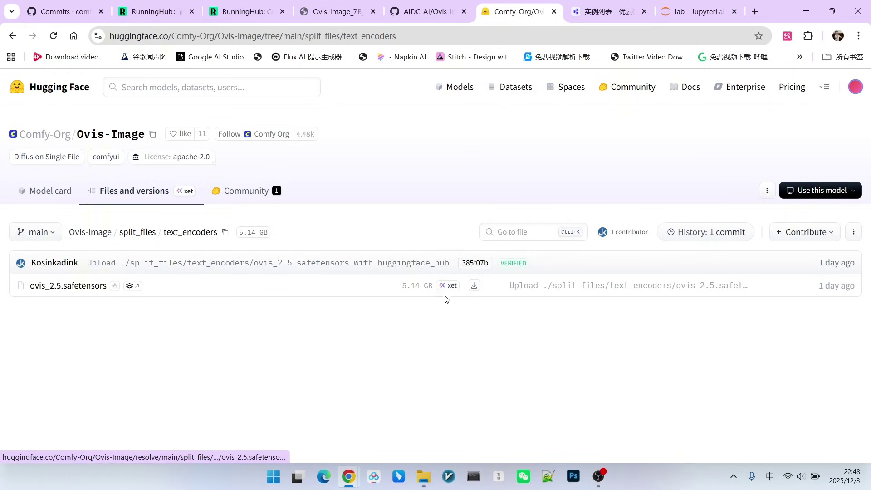
# - Go back to the AIDC-AI/Ovis-Image README and scroll to its architecture figure
pyautogui.hotkey('ctrl', 'shift', 'Tab')
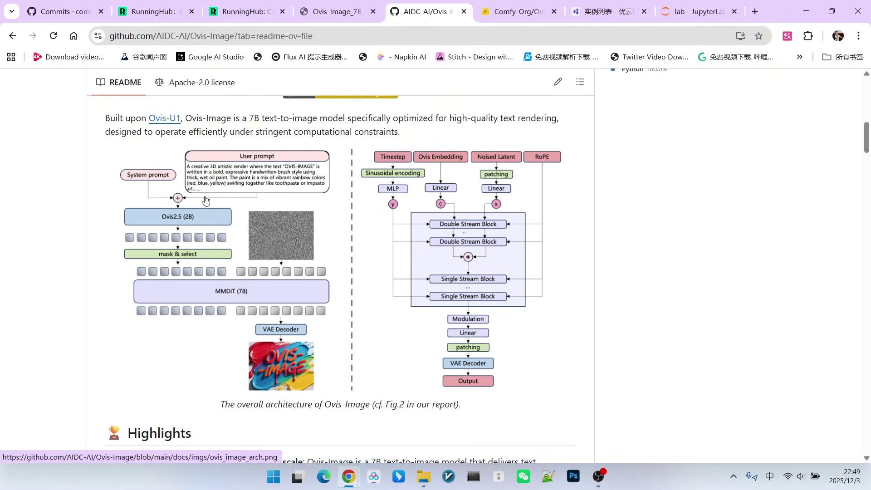
pyautogui.scroll(1, 205, 200)
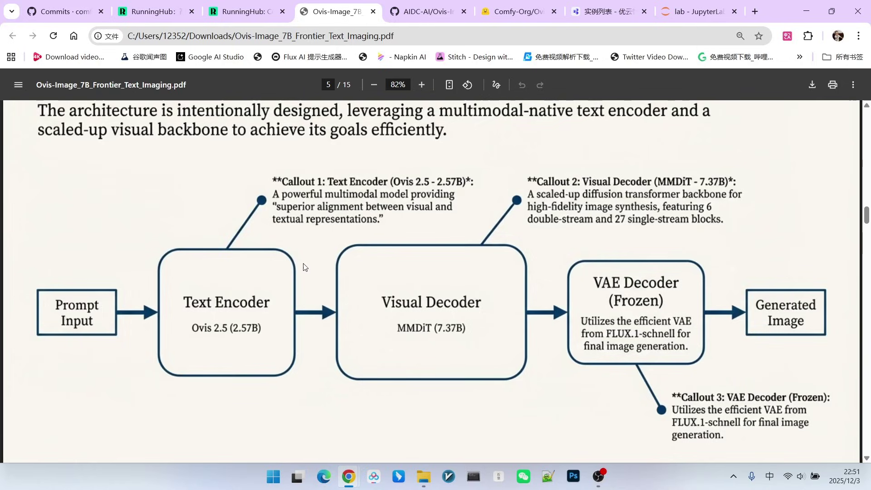
# - Highlight and clear the superior-alignment phrase in Callout 1, then move to the ComfyUI workflow
pyautogui.moveTo(277, 209); pyautogui.dragTo(430, 207)
pyautogui.click(319, 209)
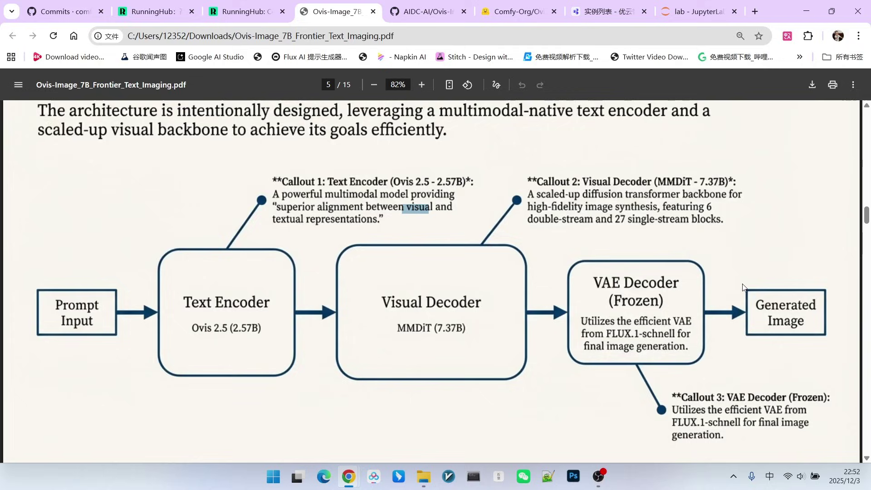
pyautogui.hotkey('ctrl', 'shift', 'Tab')
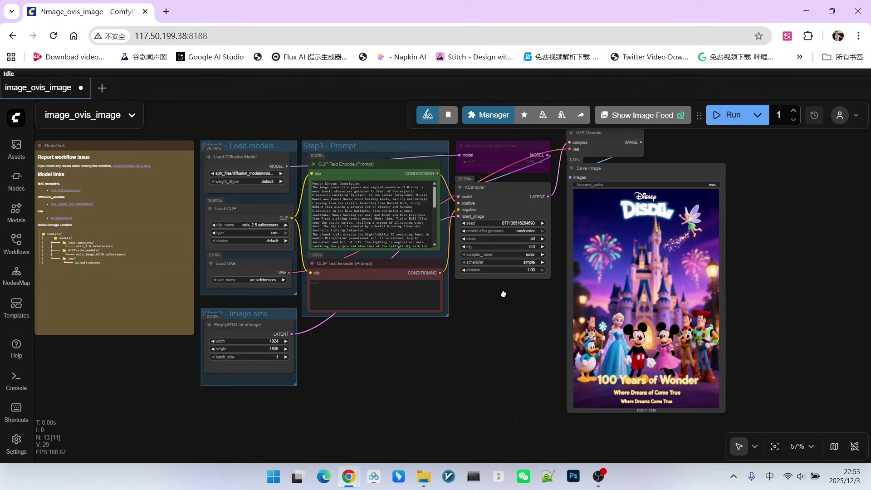
pyautogui.moveTo(502, 297); pyautogui.dragTo(557, 307)
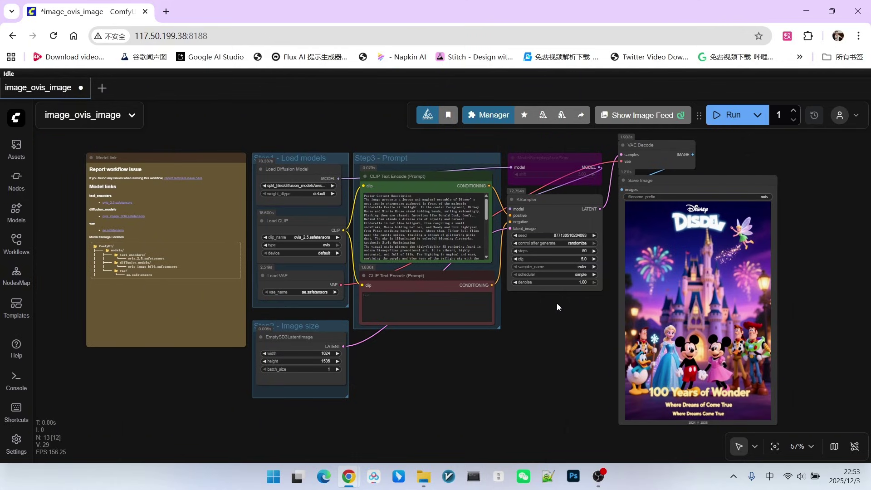
pyautogui.scroll(8, 309, 181)
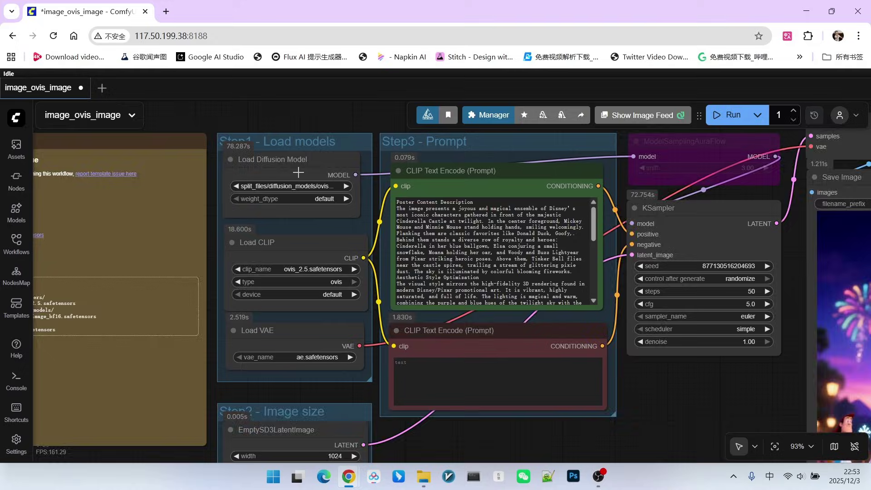
pyautogui.scroll(7, 289, 158)
pyautogui.click(361, 230)
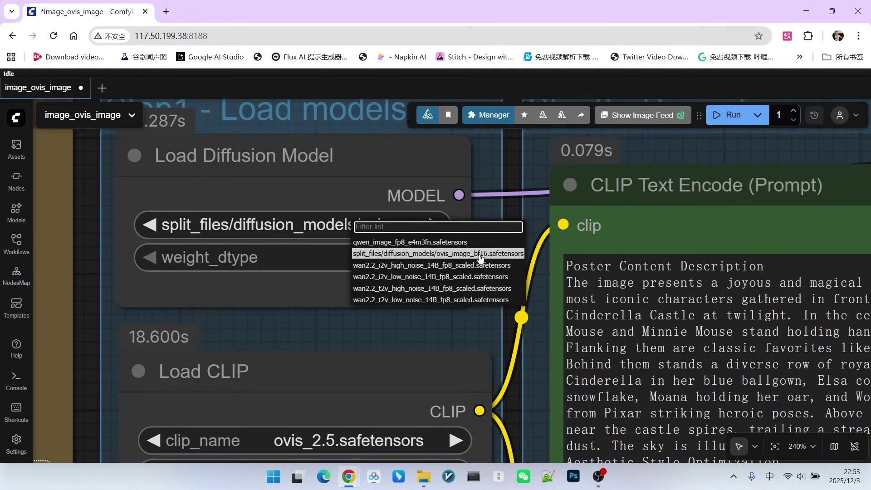
pyautogui.scroll(-4, 478, 246)
pyautogui.click(385, 271)
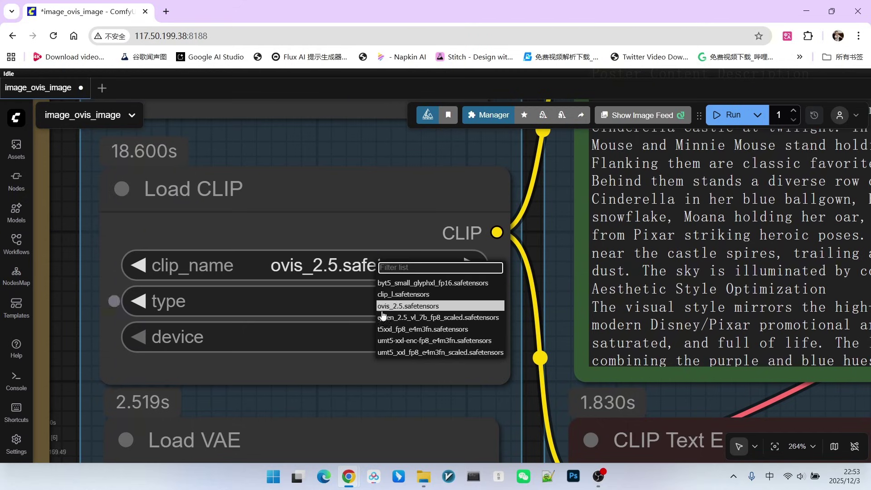
pyautogui.click(401, 308)
pyautogui.scroll(-7, 404, 345)
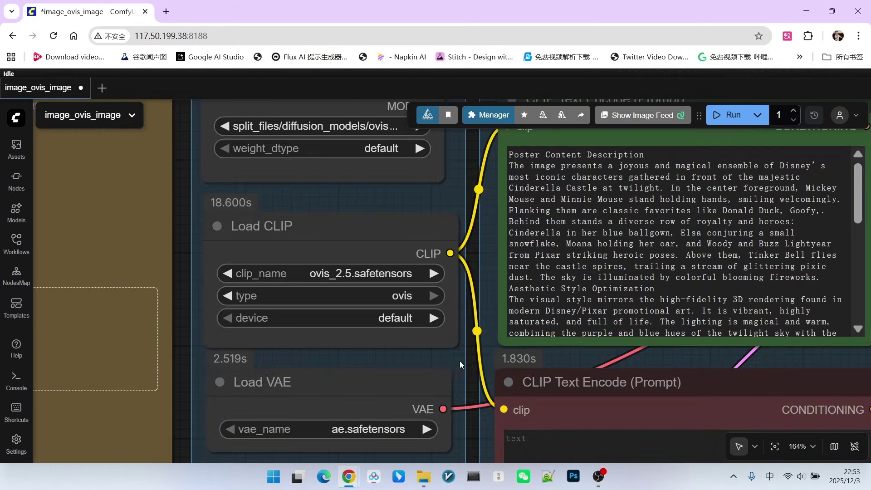
pyautogui.scroll(2, 408, 323)
pyautogui.scroll(3, 388, 326)
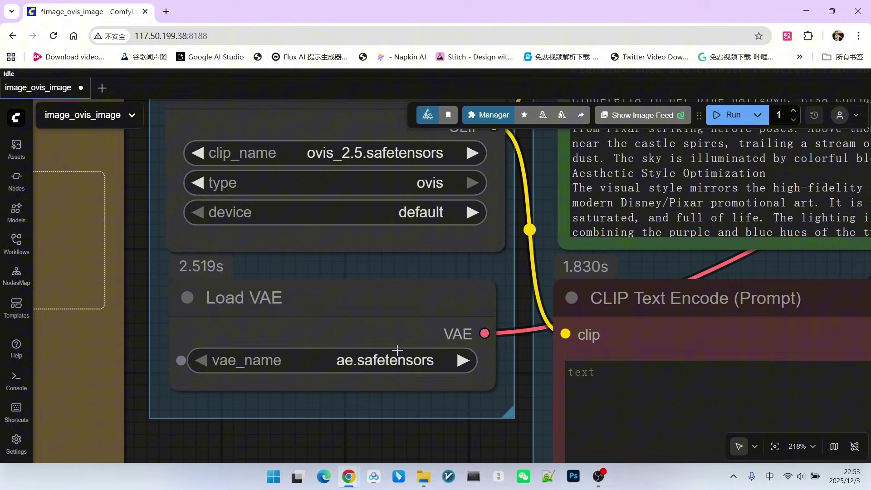
pyautogui.scroll(-3, 397, 350)
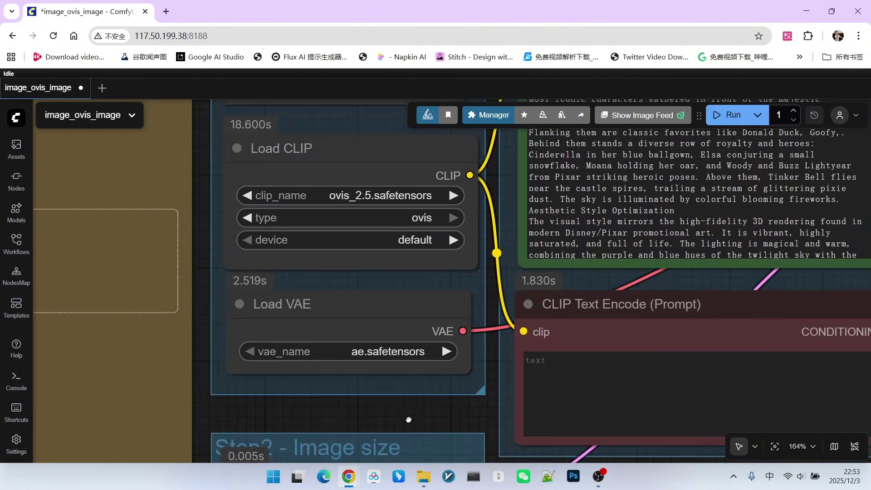
pyautogui.moveTo(408, 420); pyautogui.dragTo(252, 254)
pyautogui.scroll(1, 252, 254)
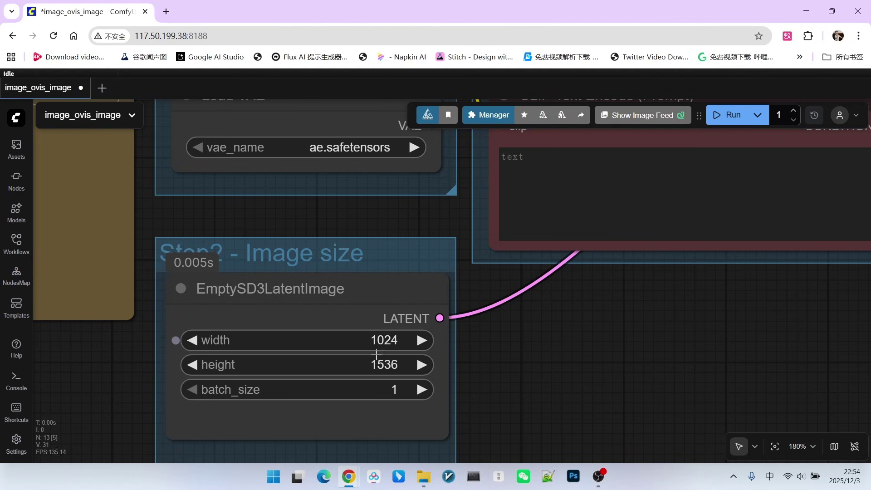
pyautogui.scroll(-5, 509, 323)
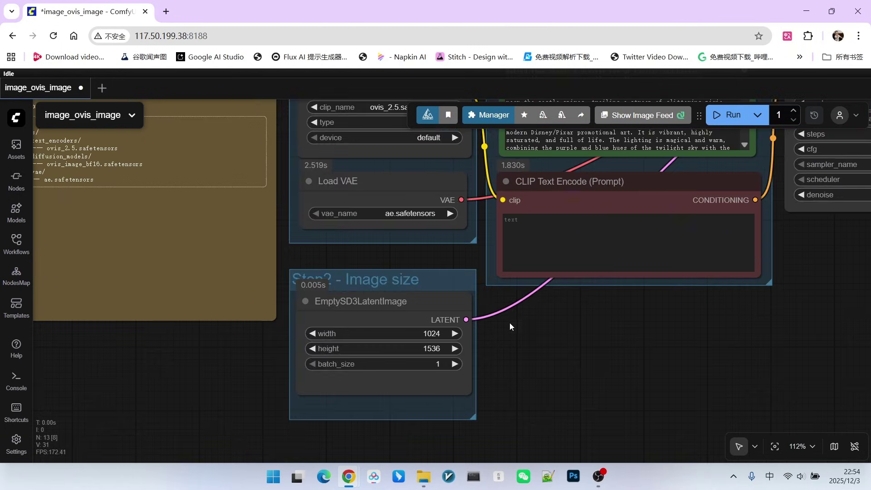
pyautogui.scroll(-3, 510, 322)
pyautogui.hscroll(3, 544, 201)
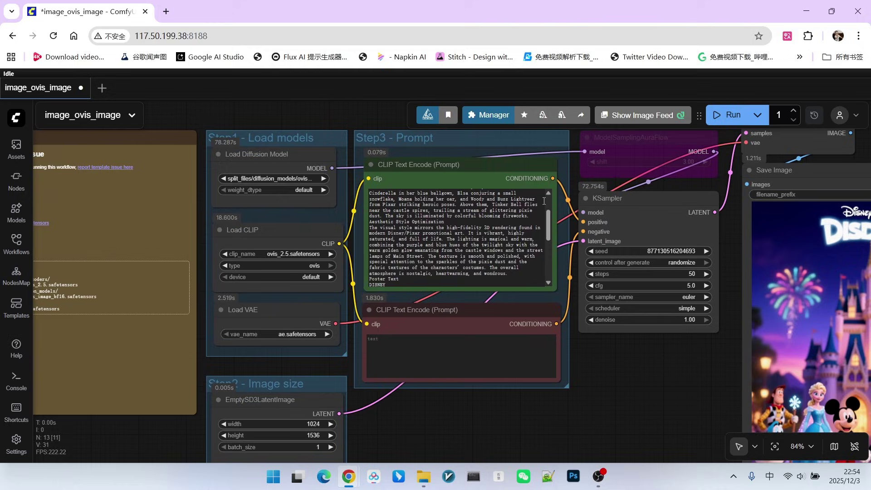
pyautogui.scroll(2, 544, 201)
pyautogui.scroll(4, 639, 366)
pyautogui.scroll(2, 639, 366)
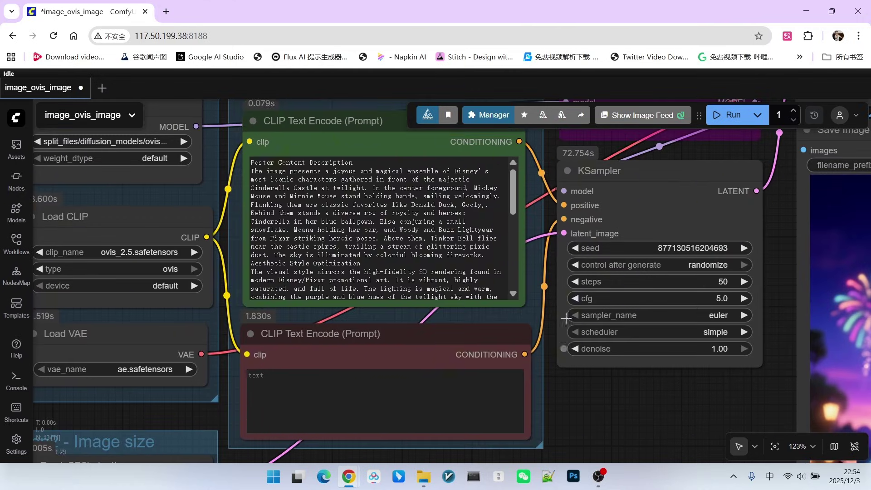
pyautogui.click(433, 391)
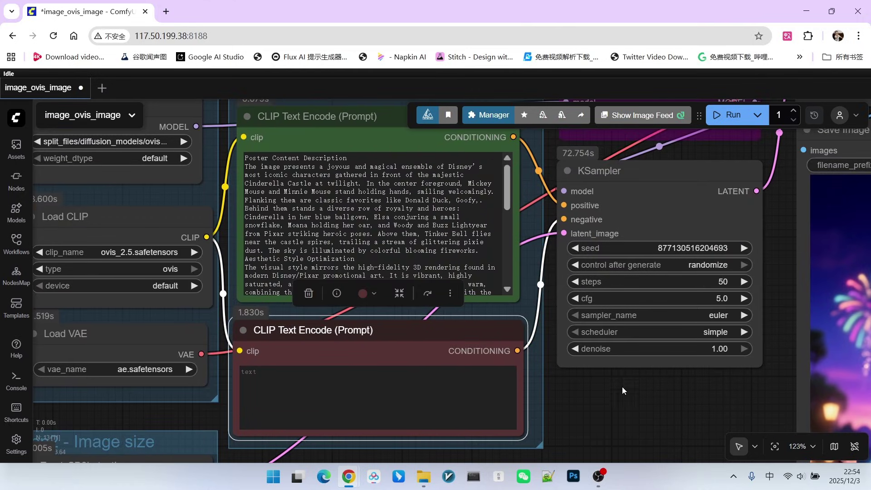
pyautogui.scroll(-4, 622, 387)
pyautogui.scroll(7, 670, 385)
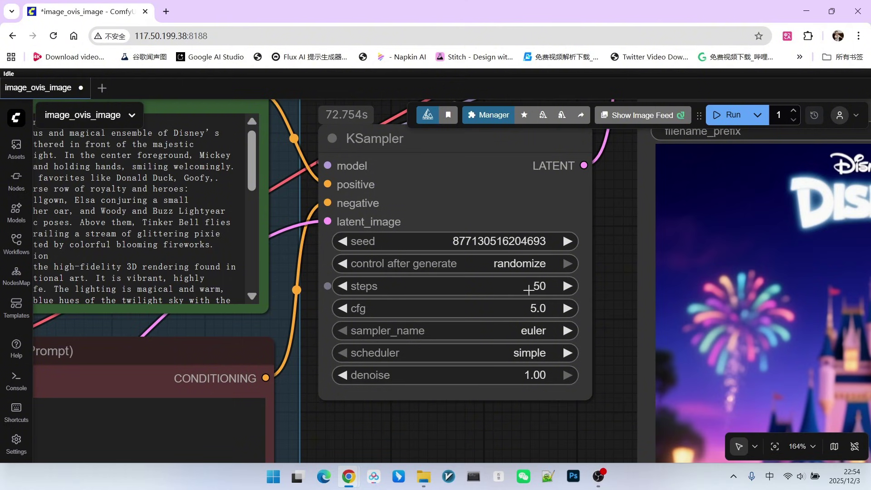
pyautogui.scroll(-12, 653, 263)
pyautogui.scroll(8, 649, 271)
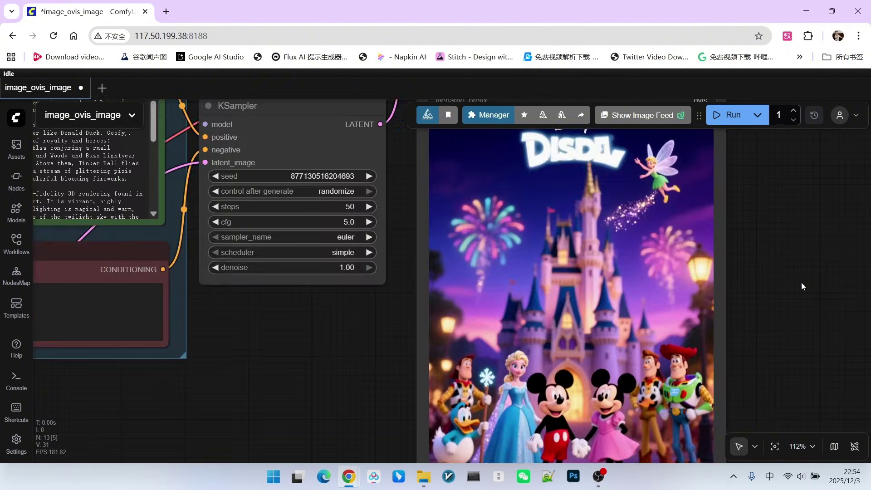
pyautogui.moveTo(802, 286); pyautogui.dragTo(720, 192)
pyautogui.scroll(4, 681, 286)
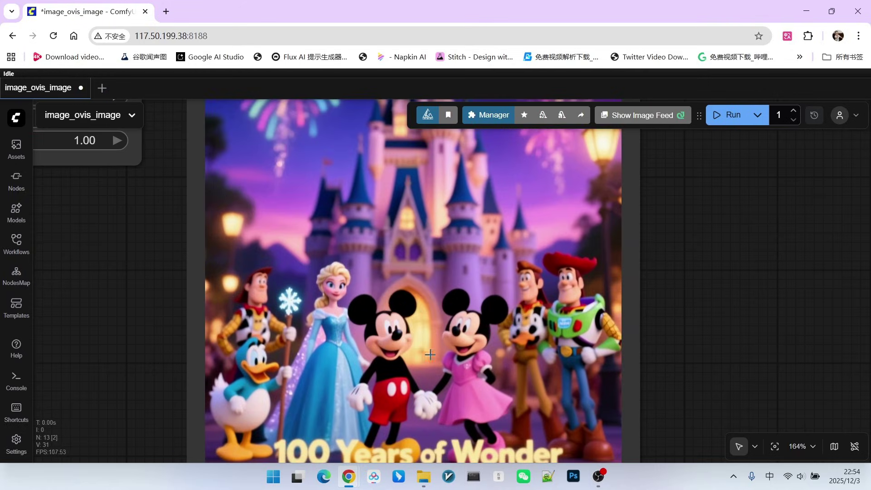
pyautogui.scroll(-5, 413, 300)
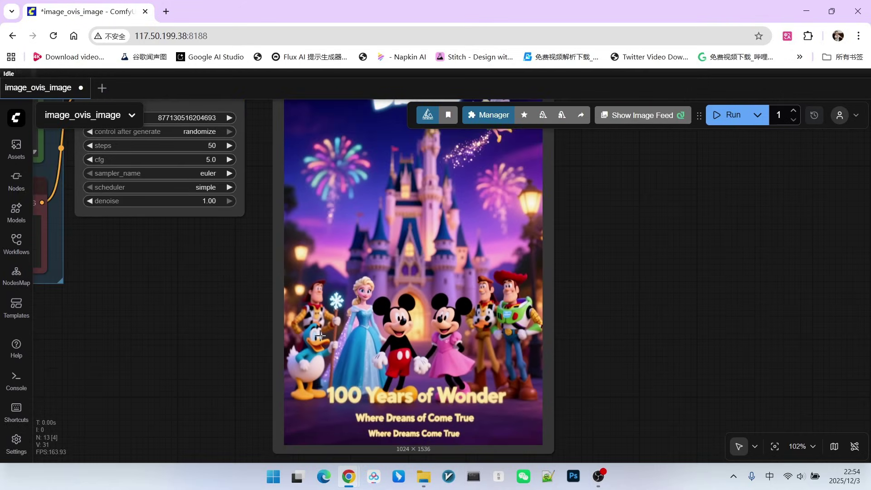
pyautogui.scroll(2, 482, 360)
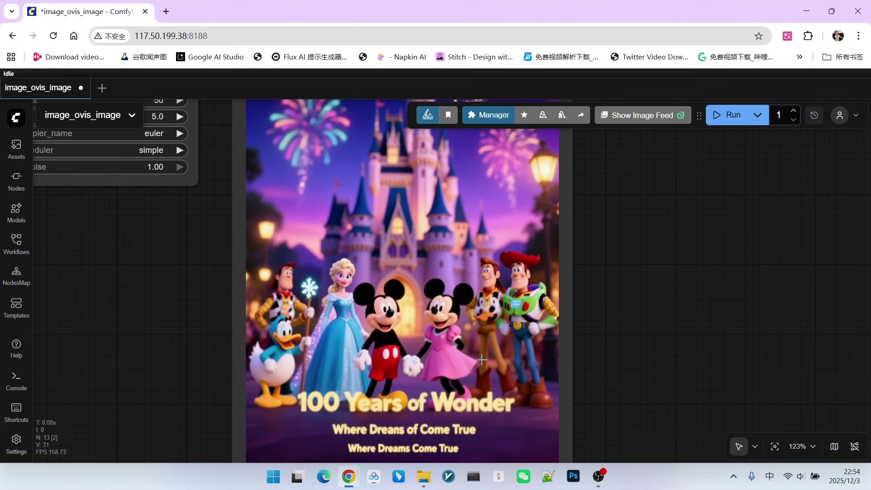
pyautogui.scroll(-3, 544, 315)
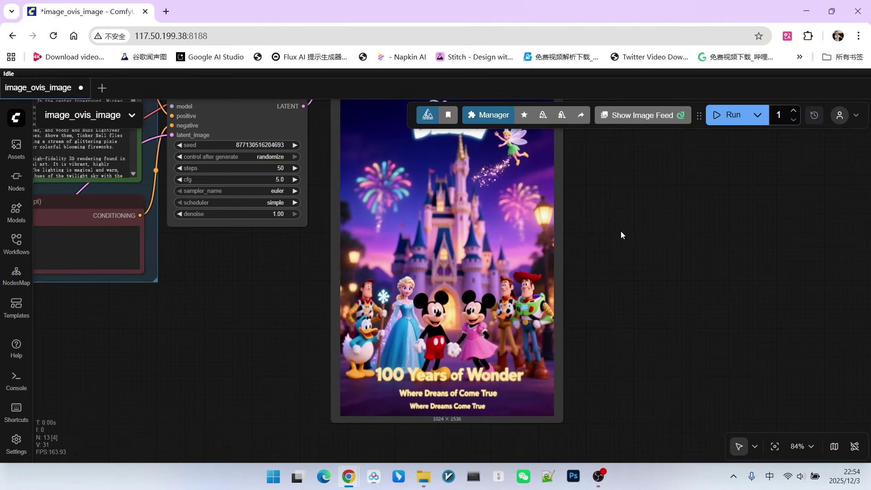
pyautogui.scroll(1, 590, 222)
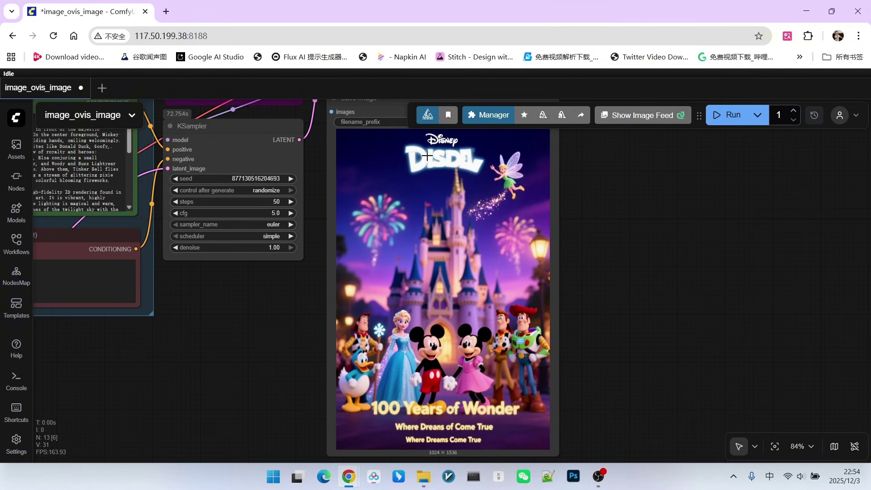
pyautogui.scroll(-2, 605, 311)
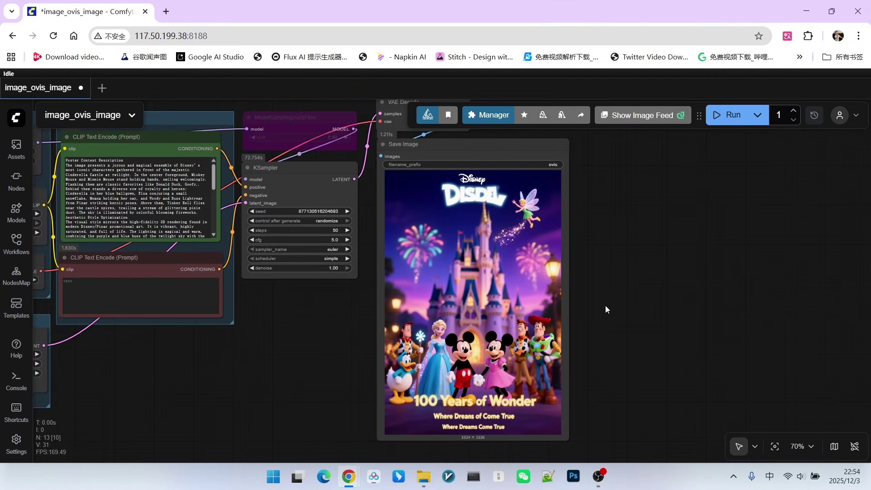
pyautogui.press('.')
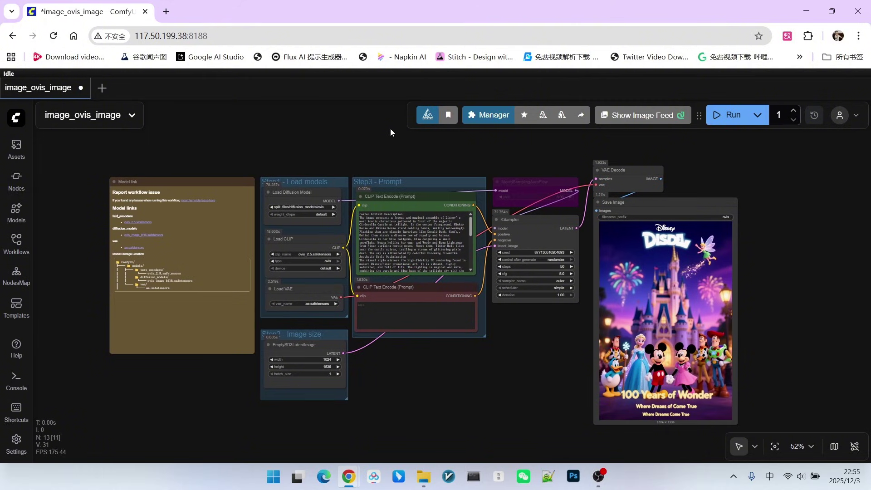
pyautogui.moveTo(375, 133); pyautogui.dragTo(424, 199)
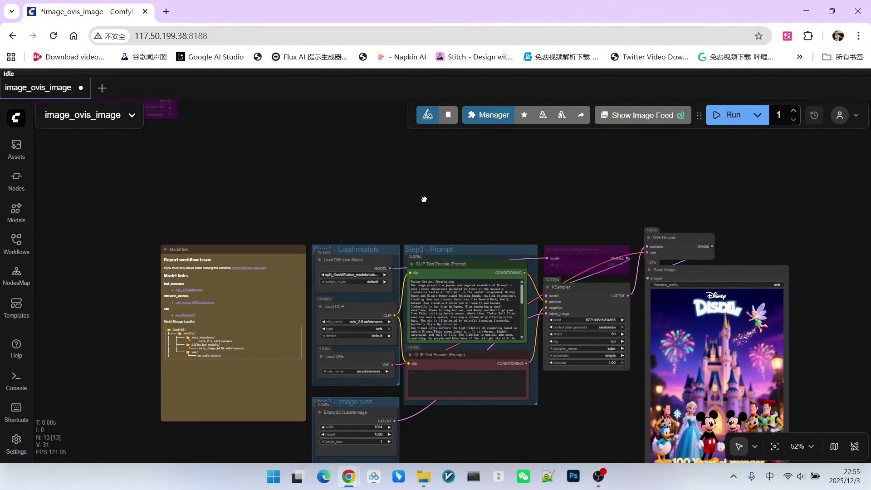
# - Add a QwenVL node via the 'qwen' search and attach a Load Image node to its image input
pyautogui.doubleClick(272, 132)
pyautogui.write('qwen')
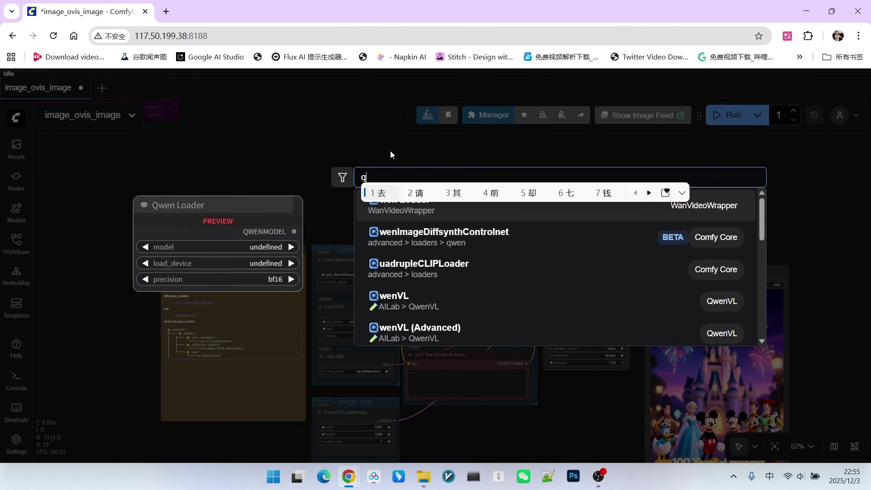
pyautogui.click(410, 276)
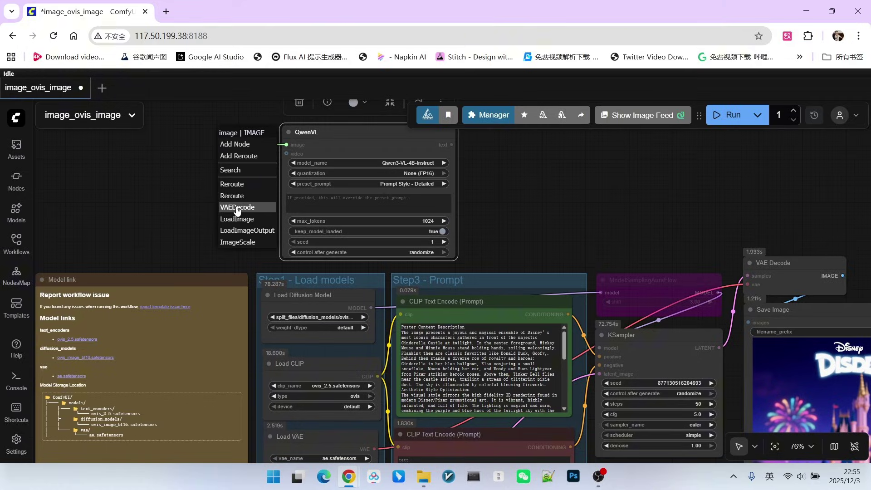
pyautogui.click(263, 142)
pyautogui.scroll(5, 332, 163)
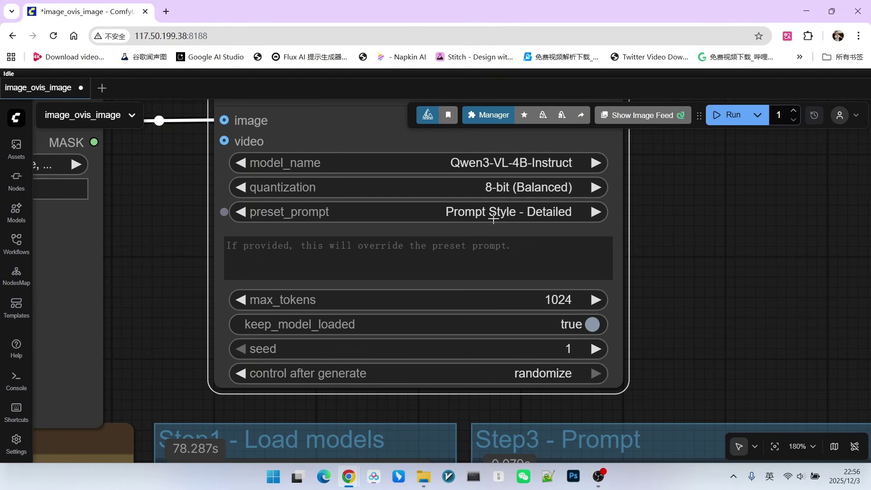
pyautogui.scroll(-4, 494, 219)
# - Set QwenVL max_tokens to 128 and wire its text output into the CLIP Text Encode prompt
pyautogui.click(536, 281)
pyautogui.write('5')
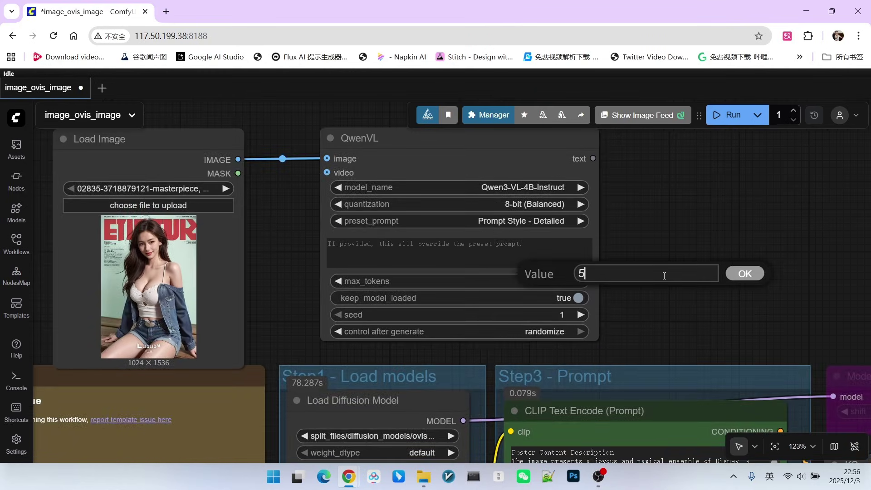
pyautogui.press('BackSpace')
pyautogui.write('128')
pyautogui.press('Return')
pyautogui.scroll(-4, 471, 176)
pyautogui.moveTo(443, 159); pyautogui.dragTo(389, 355)
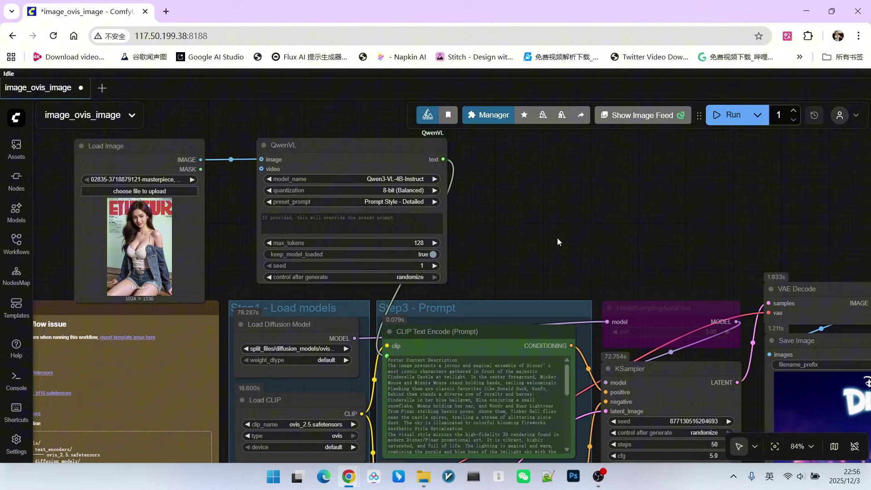
pyautogui.scroll(2, 557, 238)
pyautogui.scroll(-7, 593, 183)
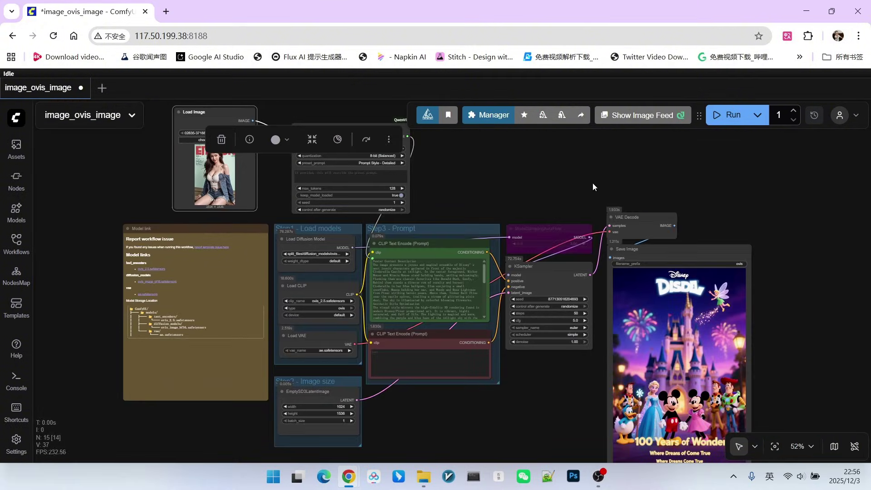
# - Queue the workflow with Ctrl+Enter and inspect the new denim-jacket woman portrait in Save Image
pyautogui.hotkey('ctrl', 'Return')
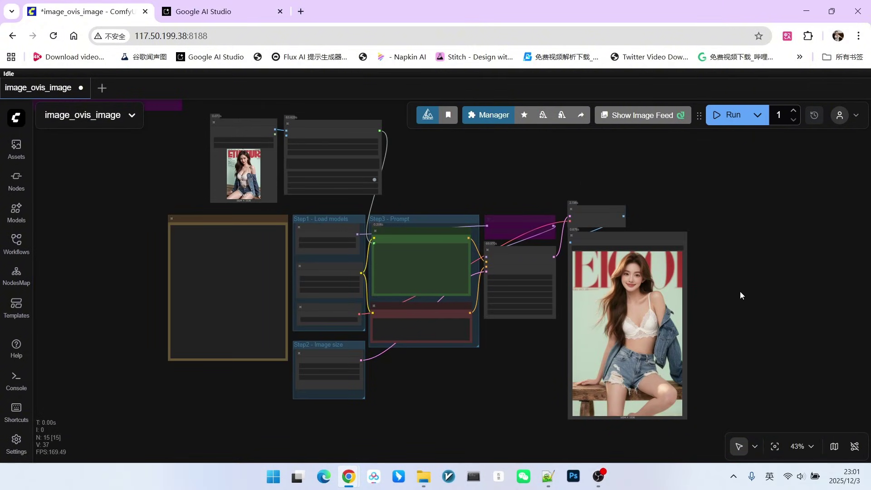
pyautogui.scroll(7, 745, 299)
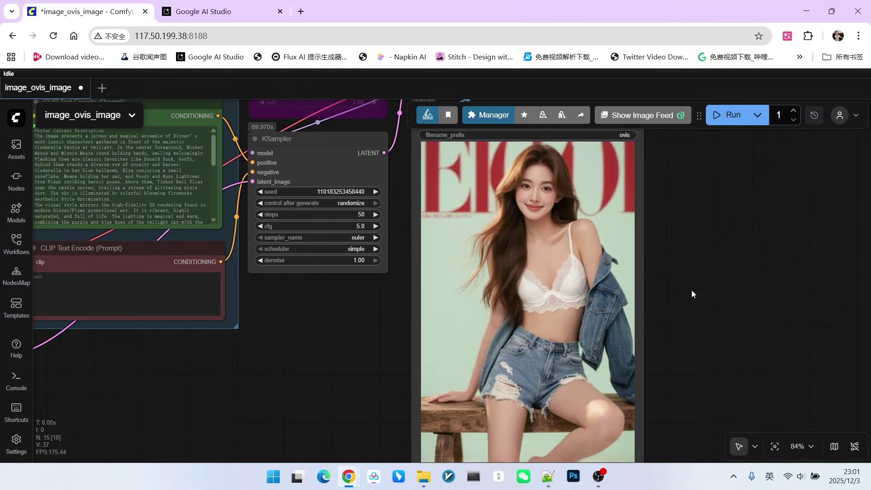
pyautogui.scroll(-2, 692, 282)
pyautogui.scroll(-6, 709, 285)
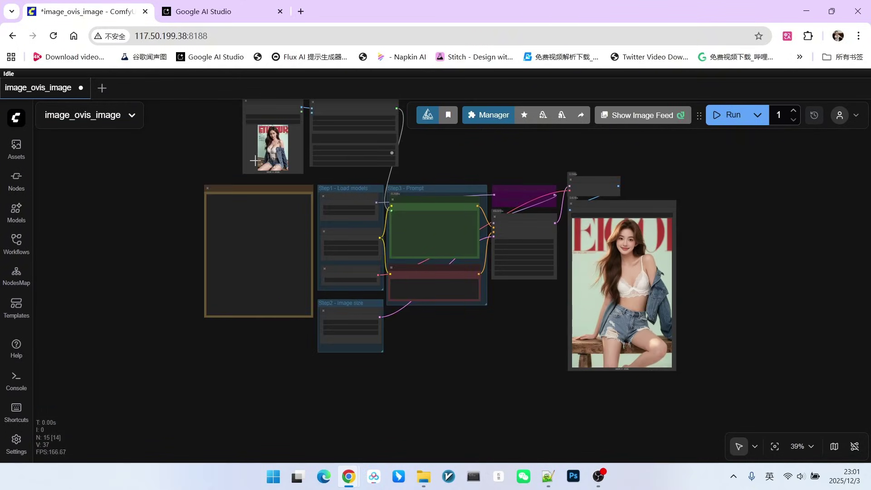
pyautogui.moveTo(231, 143); pyautogui.dragTo(225, 179)
pyautogui.scroll(6, 224, 179)
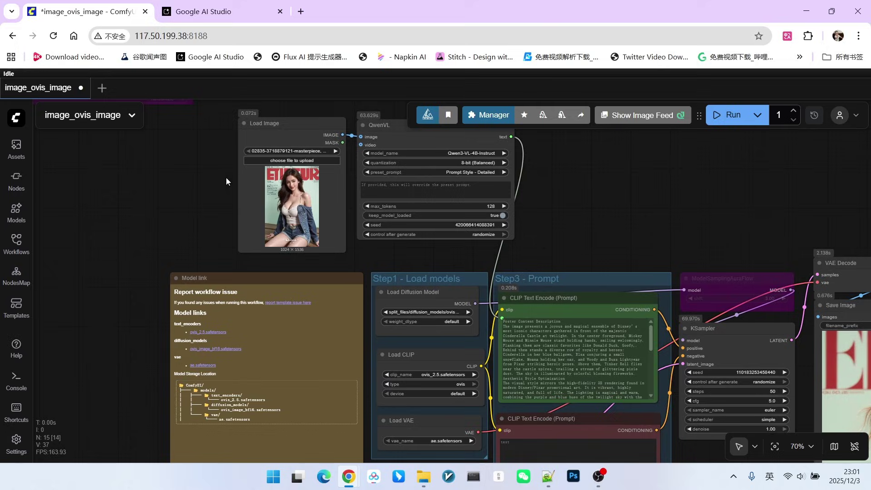
pyautogui.scroll(-3, 211, 187)
pyautogui.moveTo(825, 355); pyautogui.dragTo(789, 249)
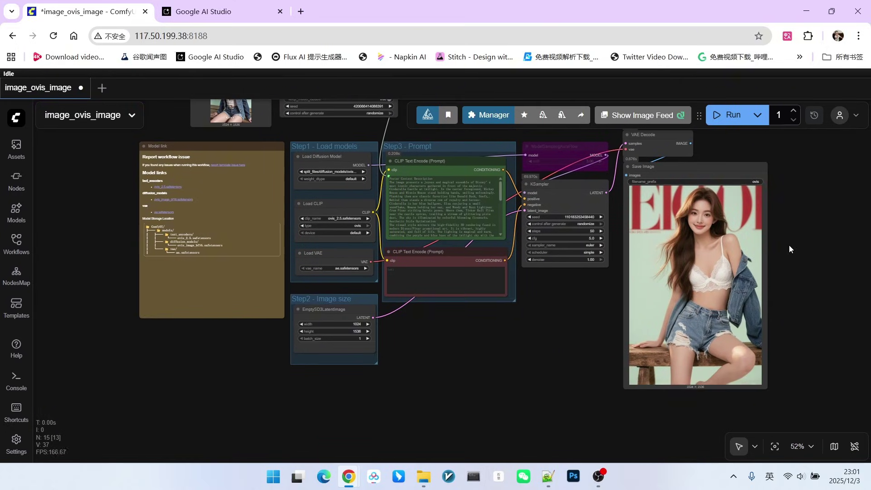
pyautogui.scroll(3, 790, 249)
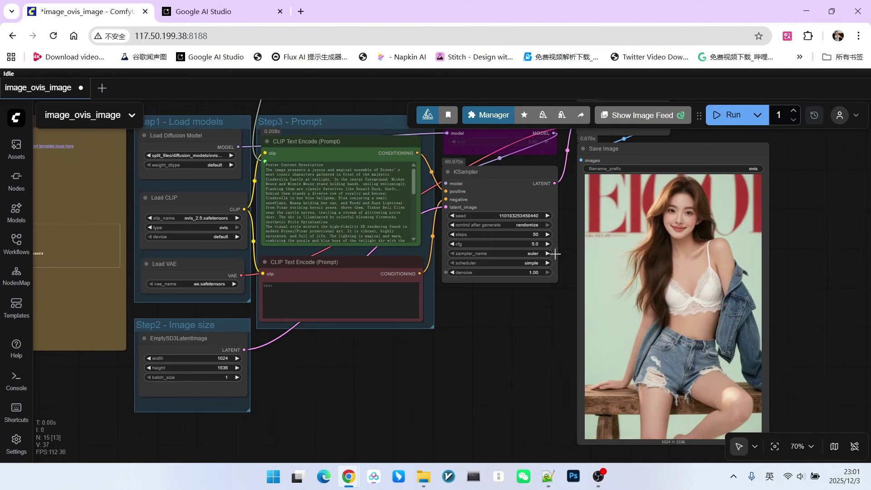
pyautogui.scroll(10, 567, 231)
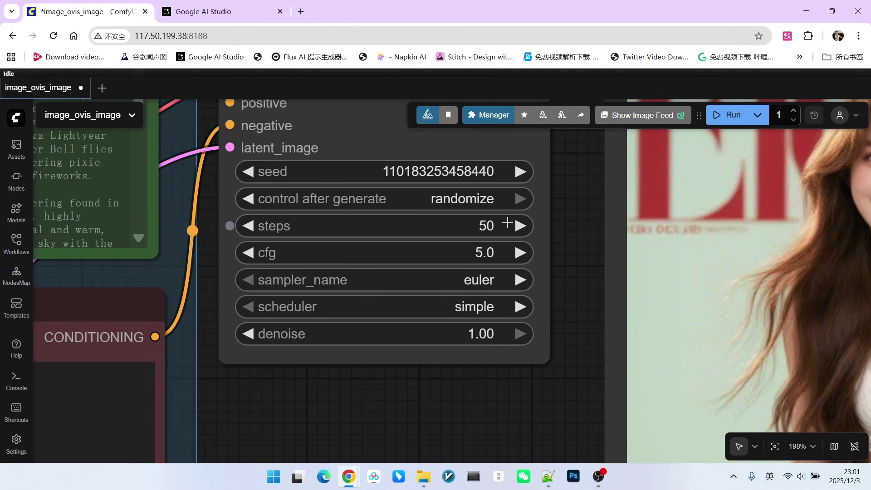
pyautogui.scroll(-9, 487, 316)
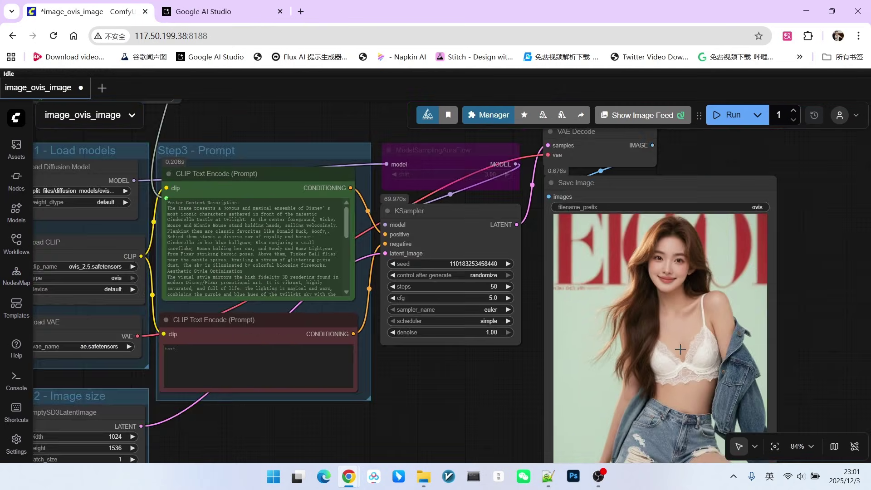
pyautogui.scroll(8, 471, 295)
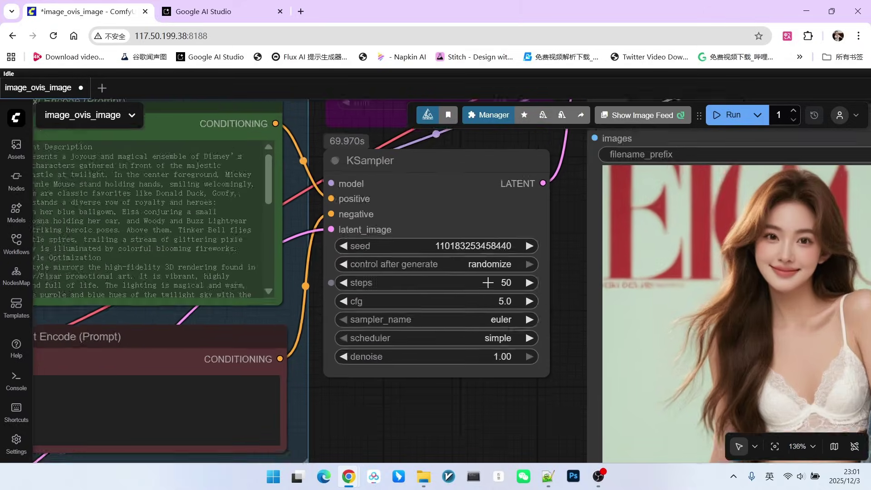
pyautogui.scroll(-5, 486, 283)
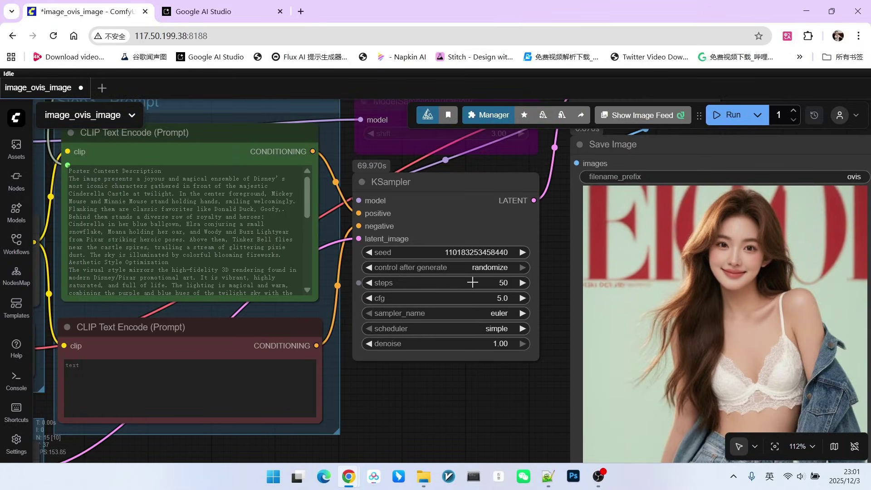
# - Enter 20 in the sampler's steps field and look over the KSampler node
pyautogui.click(503, 289)
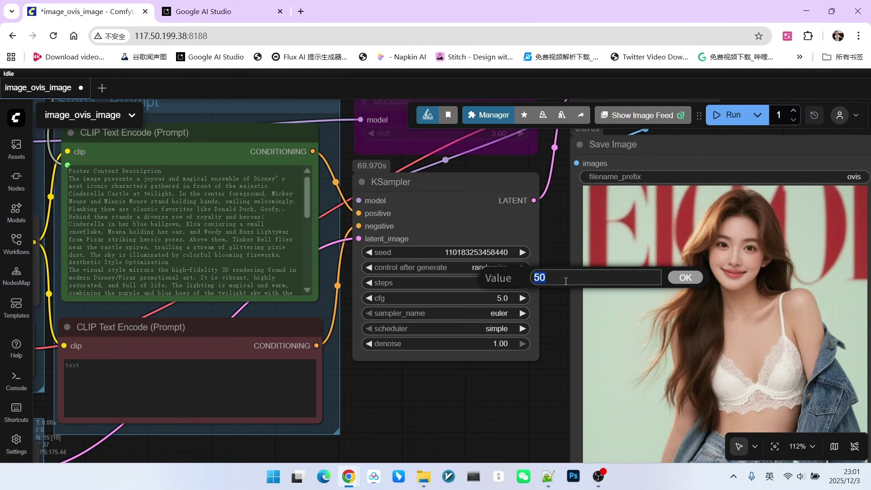
pyautogui.write('20')
pyautogui.press('Return')
pyautogui.scroll(-2, 485, 203)
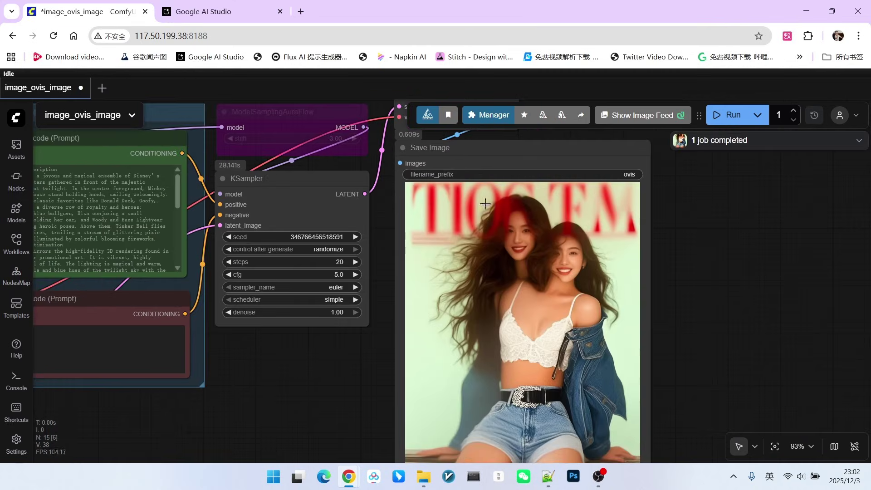
pyautogui.scroll(1, 580, 241)
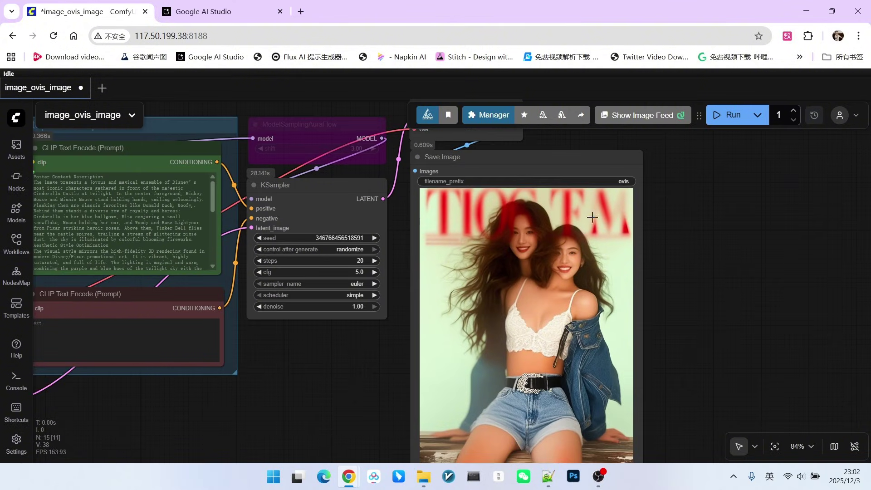
pyautogui.scroll(1, 525, 222)
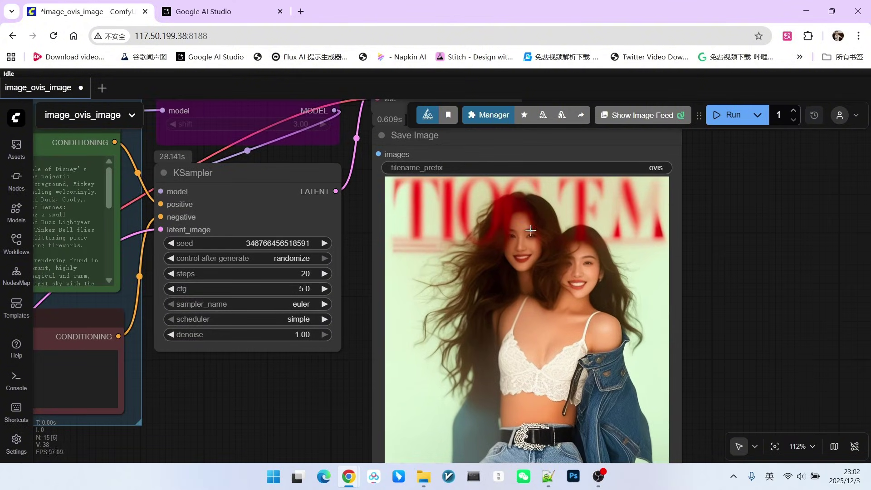
pyautogui.scroll(-8, 587, 229)
pyautogui.scroll(3, 653, 255)
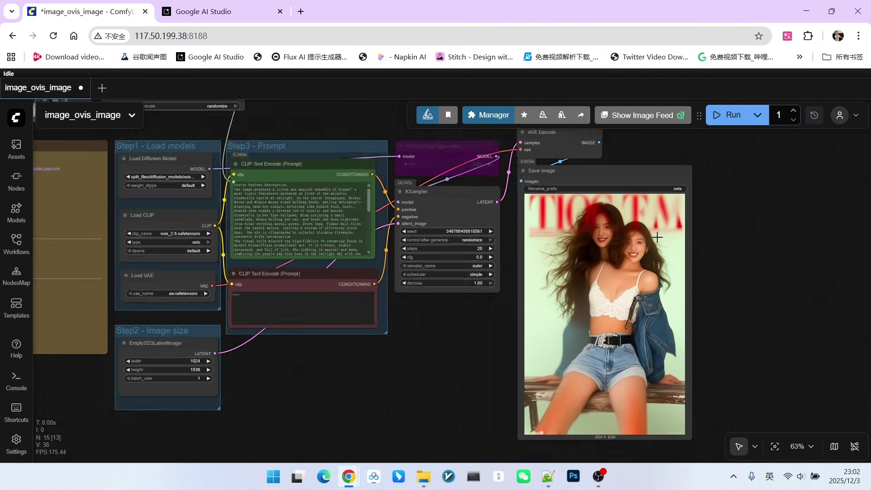
pyautogui.scroll(-3, 653, 236)
pyautogui.scroll(7, 519, 344)
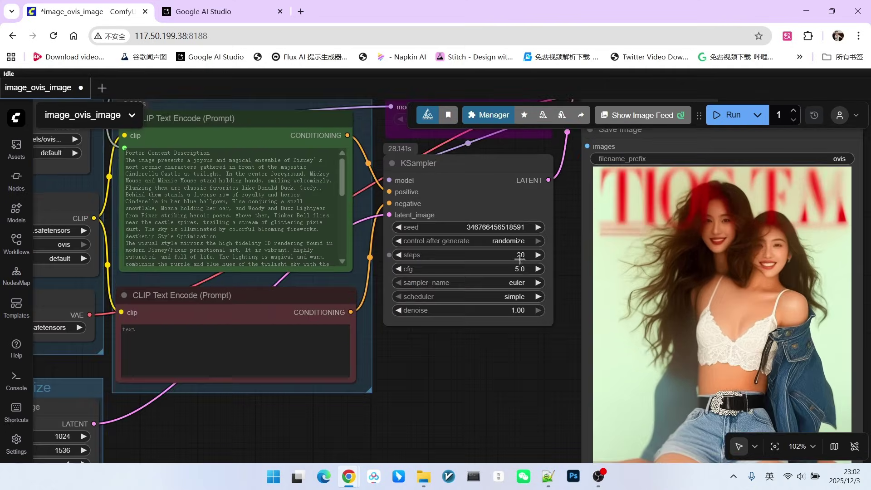
# - Change the KSampler step count to 50
pyautogui.click(519, 256)
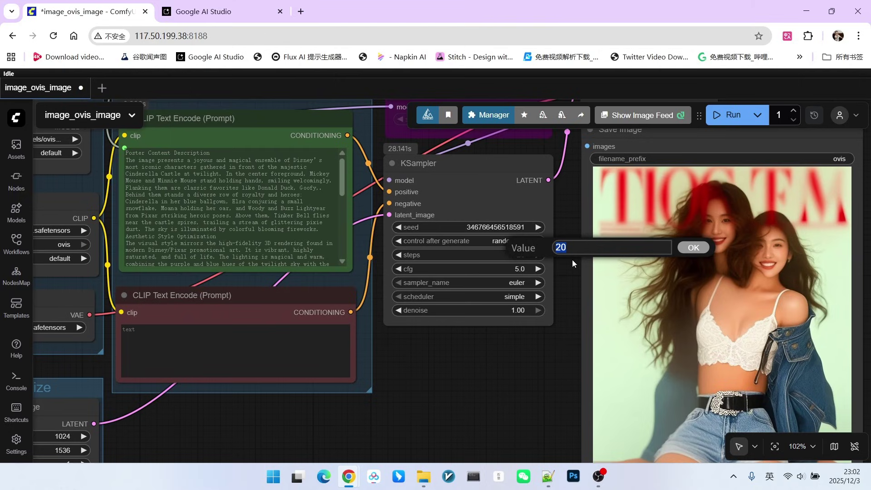
pyautogui.write('50')
pyautogui.press('Return')
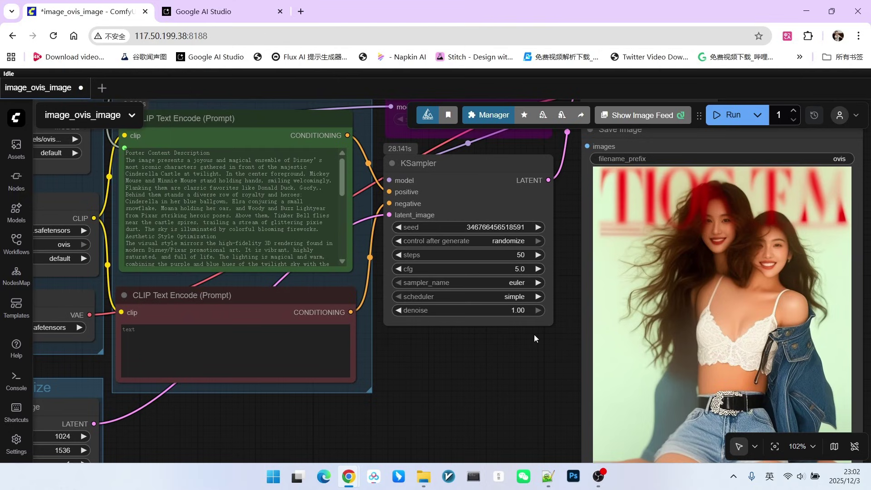
pyautogui.scroll(-6, 534, 334)
pyautogui.scroll(-1, 490, 354)
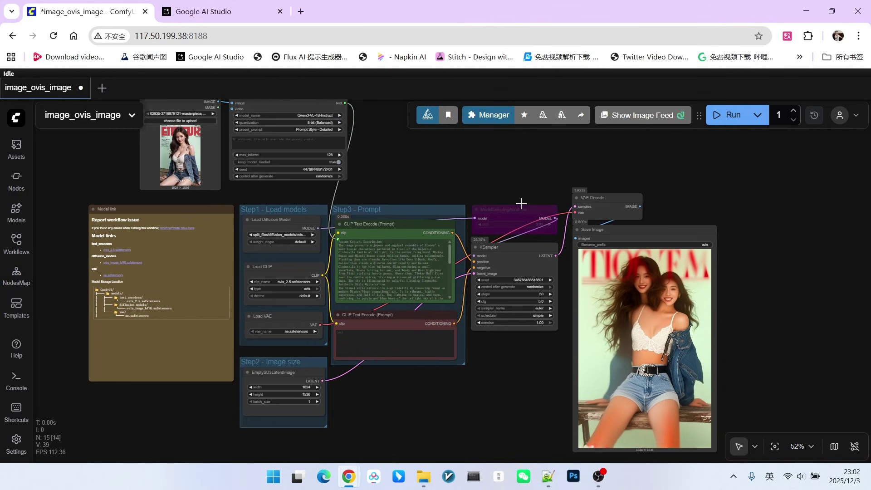
pyautogui.scroll(3, 526, 299)
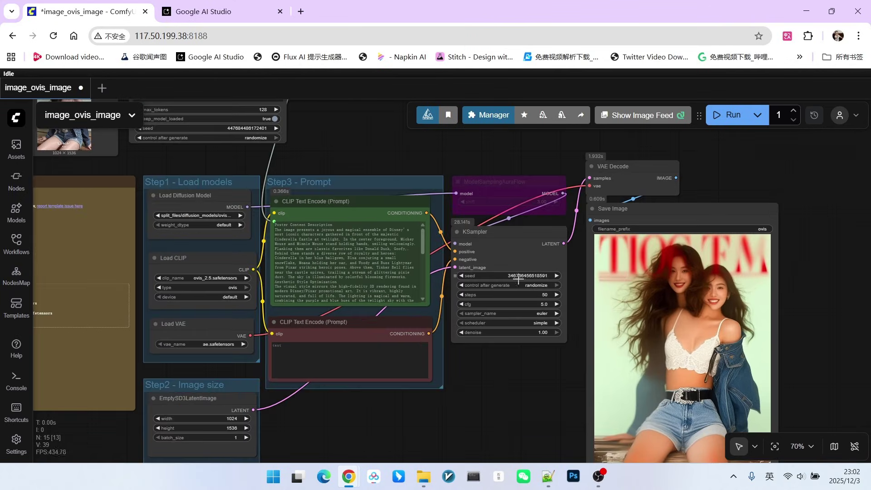
pyautogui.scroll(3, 532, 304)
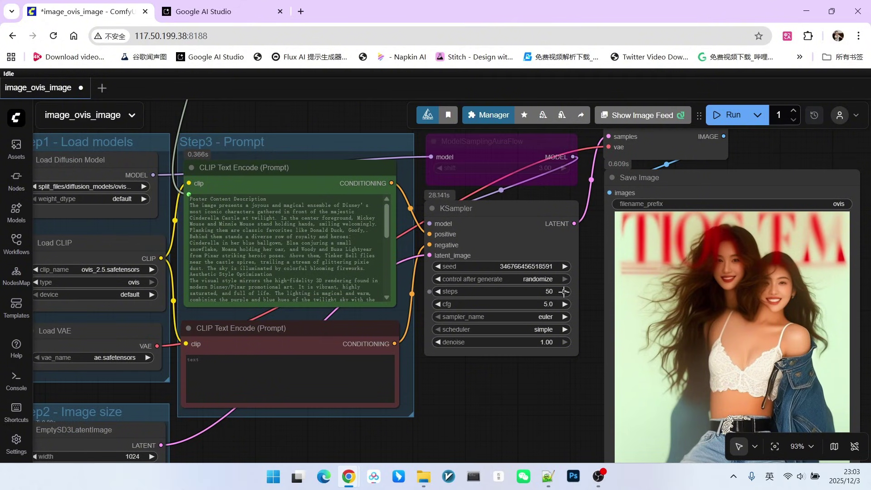
pyautogui.scroll(-2, 596, 279)
pyautogui.scroll(-3, 597, 278)
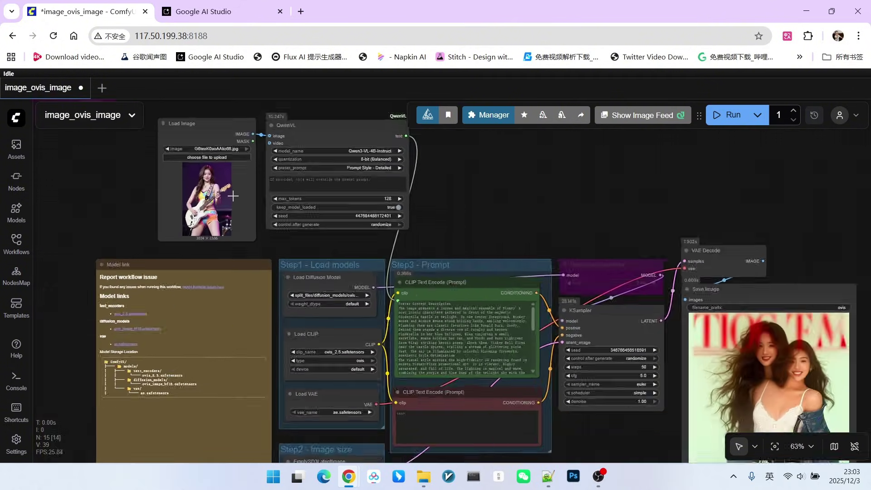
# - Start the workflow with the toolbar Run button and wait for the rainbow-clad guitarist output
pyautogui.scroll(3, 555, 202)
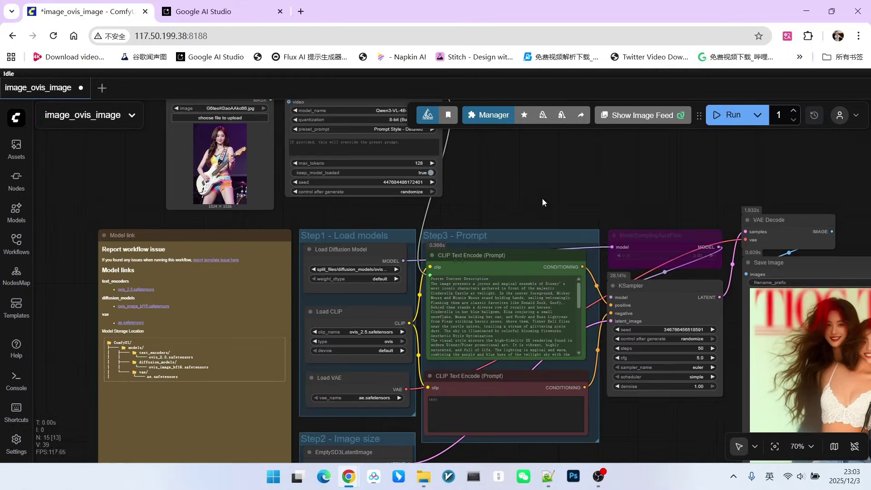
pyautogui.scroll(-5, 543, 202)
pyautogui.click(740, 117)
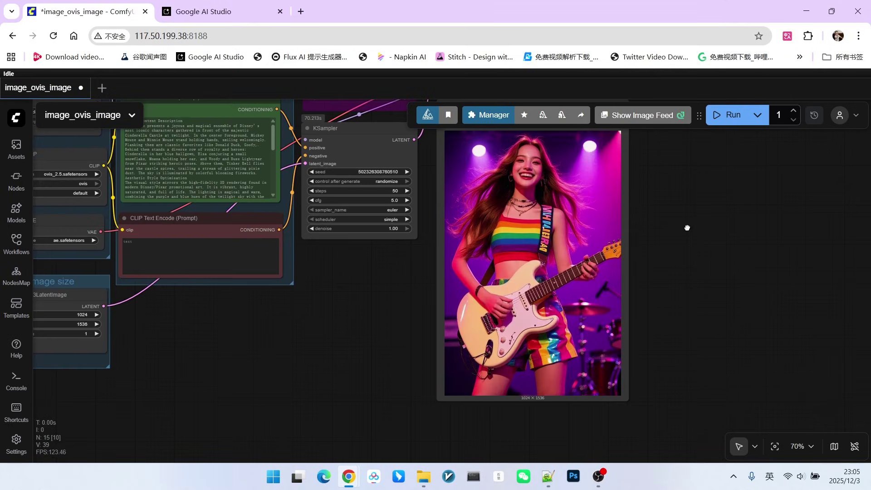
pyautogui.scroll(5, 572, 255)
pyautogui.scroll(-2, 582, 275)
pyautogui.scroll(1, 583, 275)
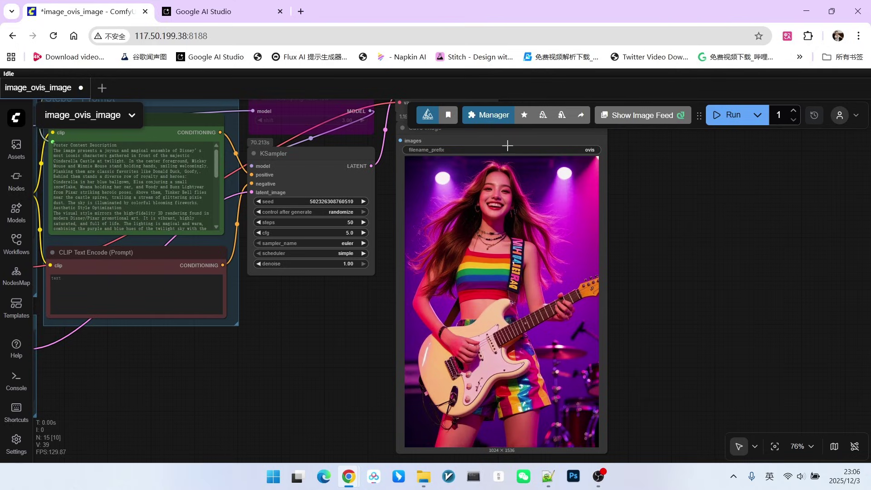
pyautogui.scroll(-4, 390, 179)
# - Paste the martial-arts poster prompt into the positive prompt node, giving the 'JIANGHU' swordswoman poster
pyautogui.moveTo(141, 145); pyautogui.dragTo(317, 187)
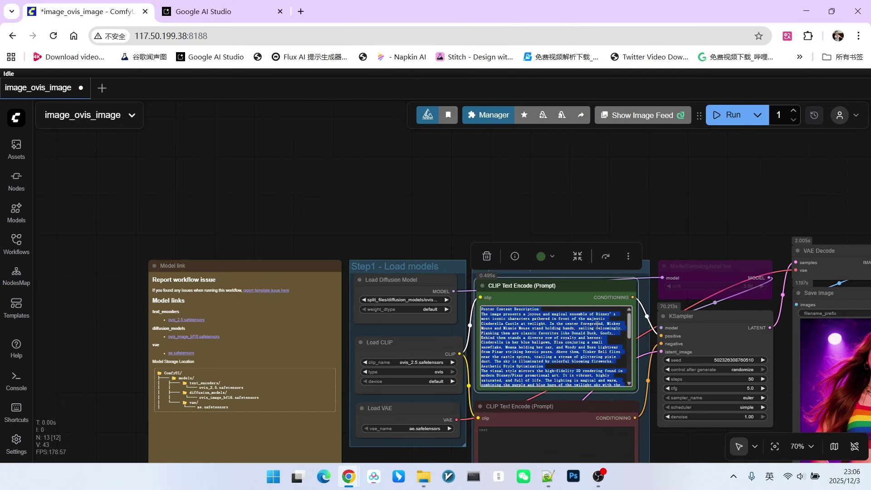
pyautogui.hotkey('ctrl', 'v')
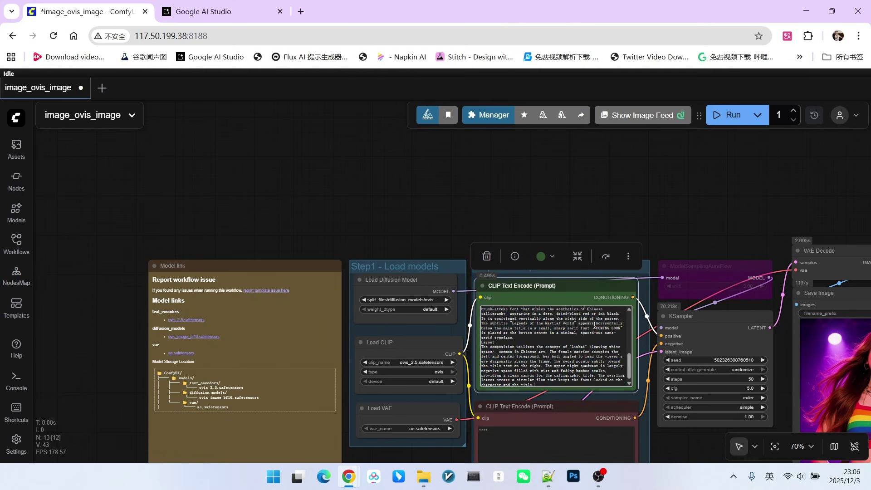
pyautogui.scroll(-3, 617, 262)
pyautogui.scroll(6, 566, 171)
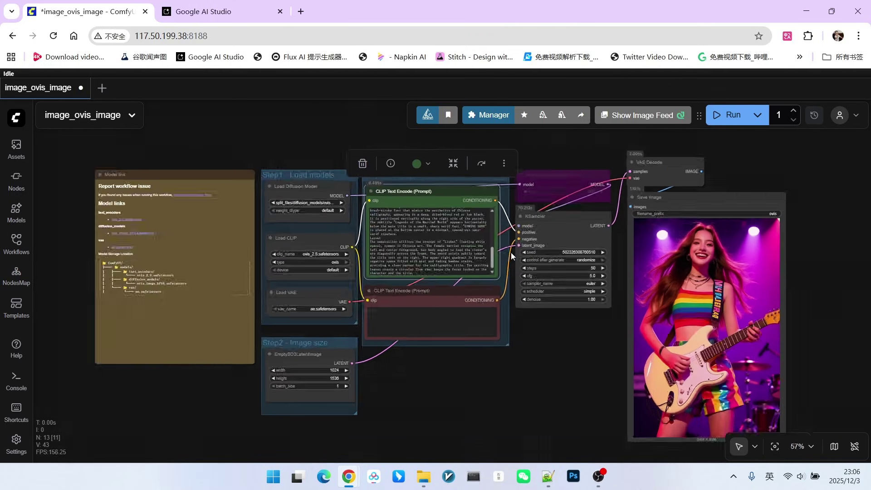
pyautogui.scroll(5, 410, 209)
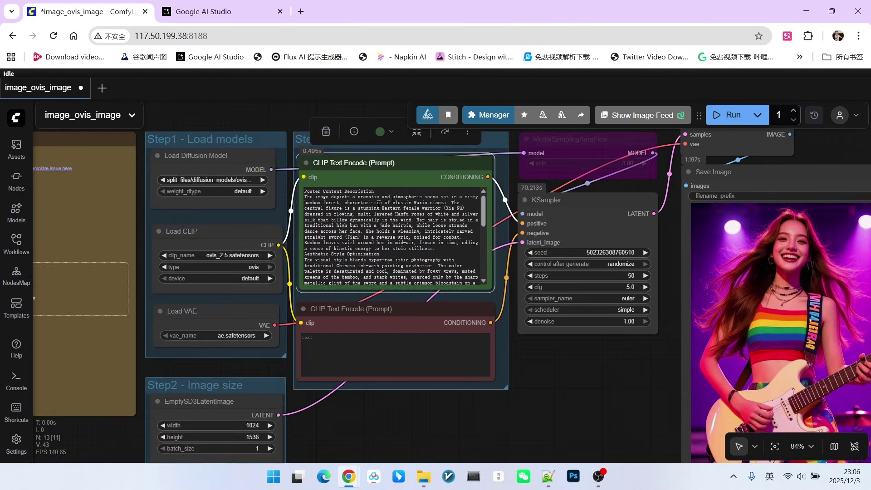
pyautogui.scroll(-4, 375, 227)
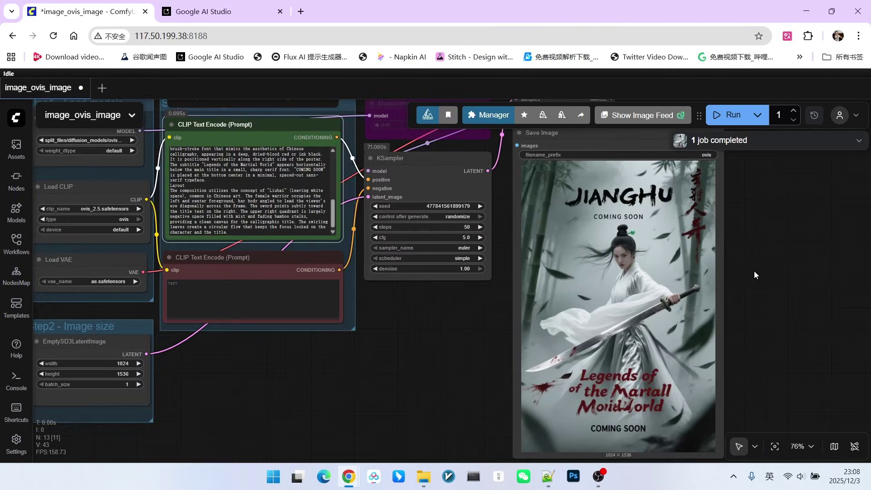
pyautogui.scroll(7, 674, 260)
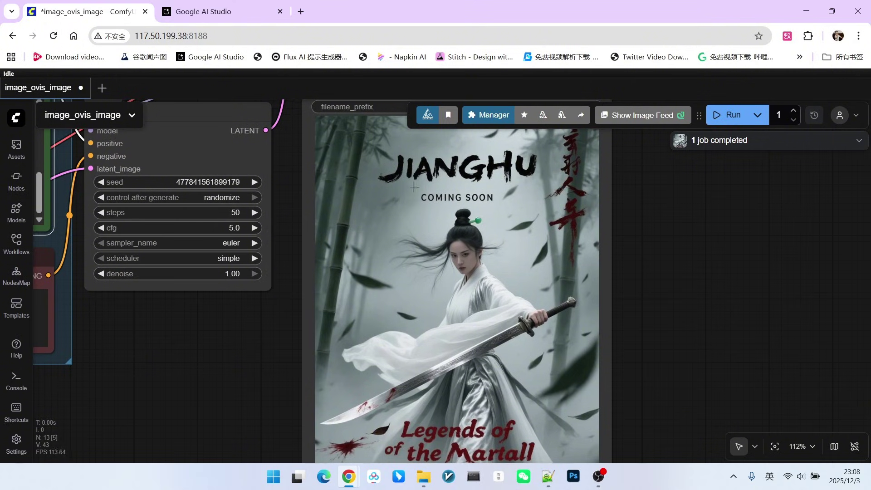
pyautogui.scroll(-3, 467, 180)
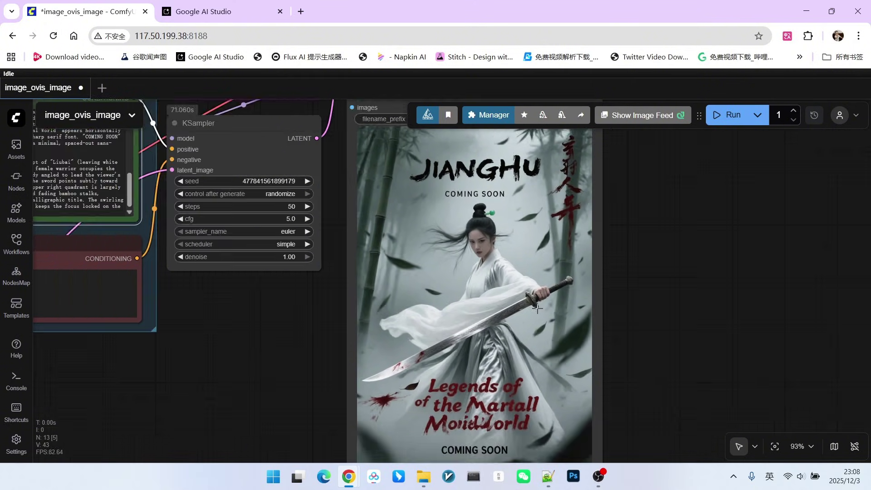
pyautogui.scroll(1, 454, 254)
pyautogui.scroll(-1, 576, 286)
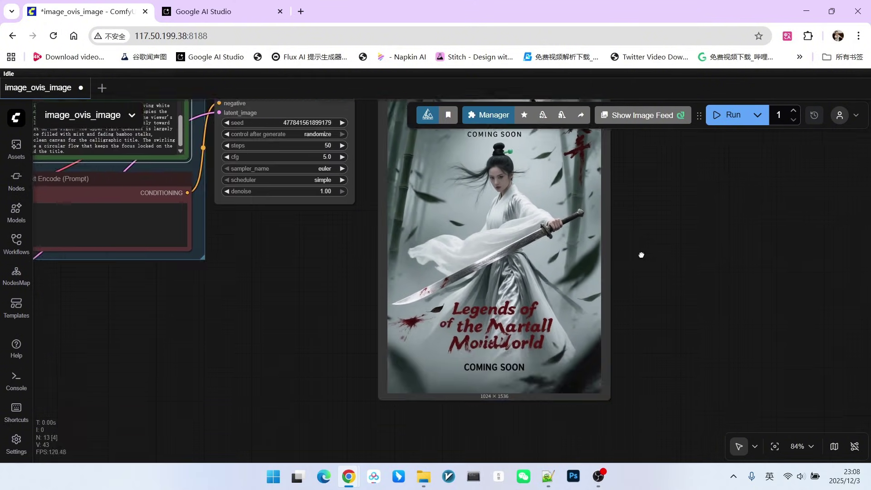
pyautogui.scroll(4, 640, 254)
pyautogui.scroll(-5, 690, 297)
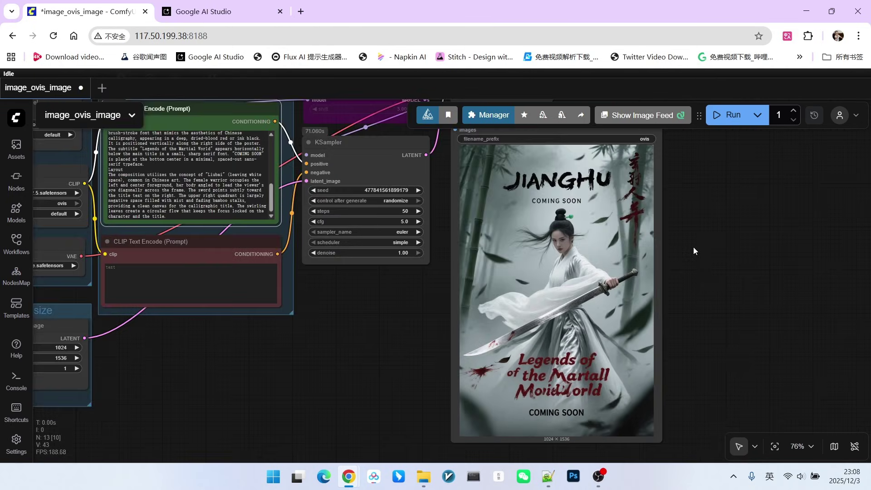
pyautogui.moveTo(694, 247); pyautogui.dragTo(701, 259)
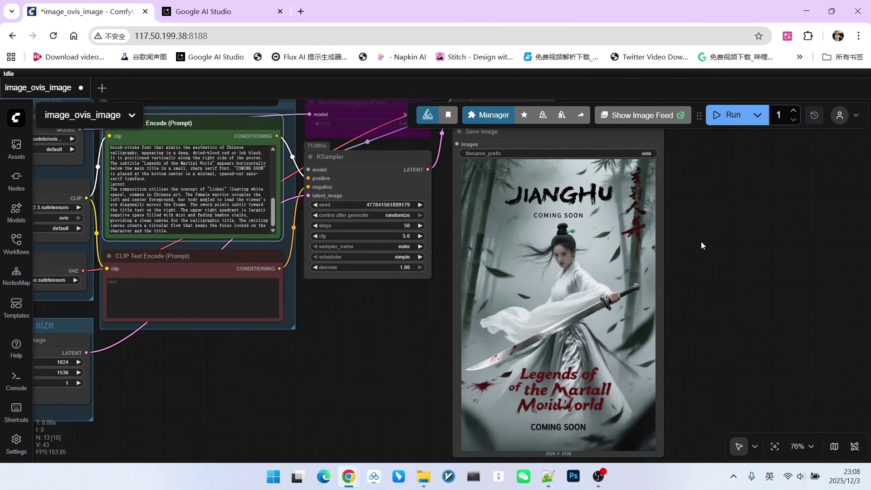
pyautogui.scroll(-1, 701, 239)
# - Undo the last change and review the LUMINANCE jewellery poster prompt text
pyautogui.hotkey('ctrl', 'z')
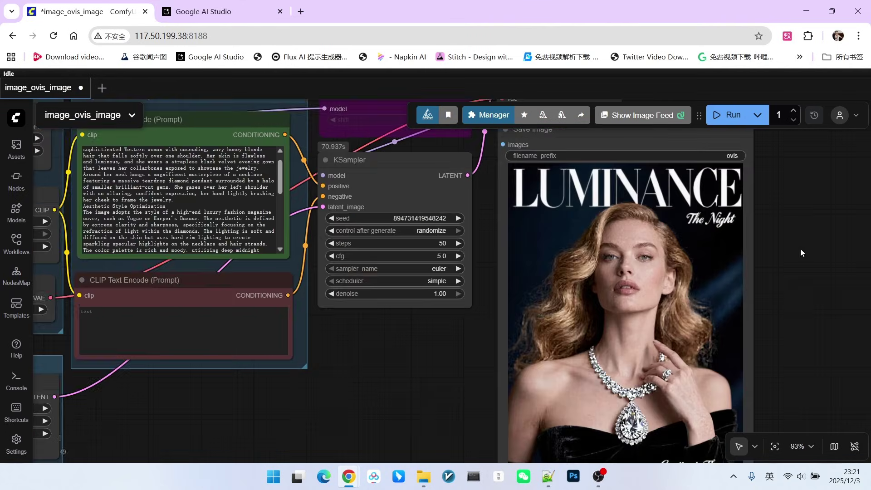
pyautogui.scroll(-3, 800, 248)
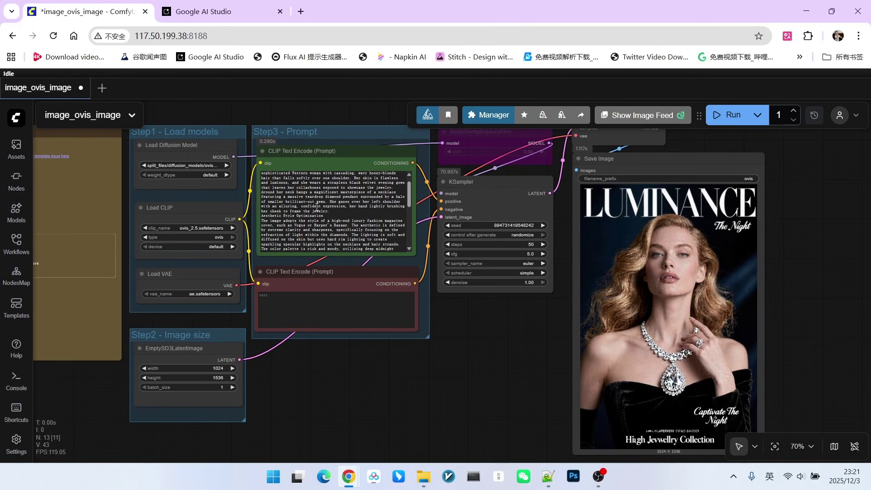
pyautogui.scroll(2, 267, 196)
pyautogui.click(279, 192)
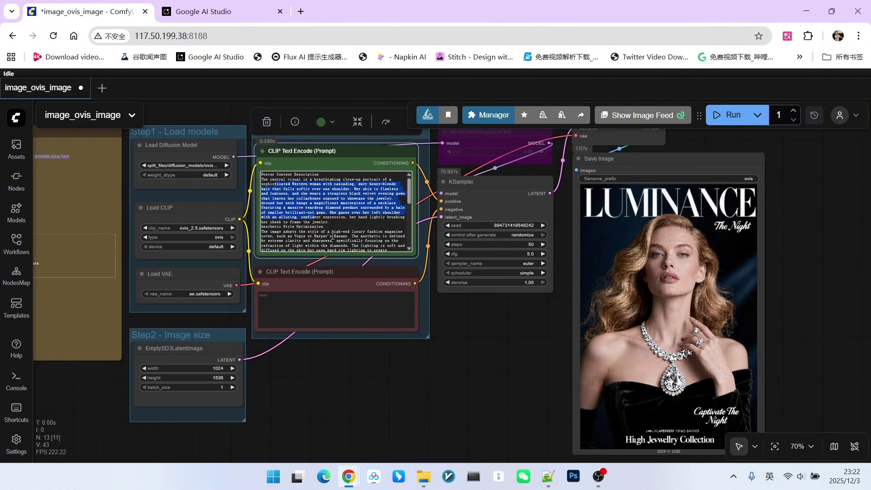
pyautogui.scroll(4, 461, 321)
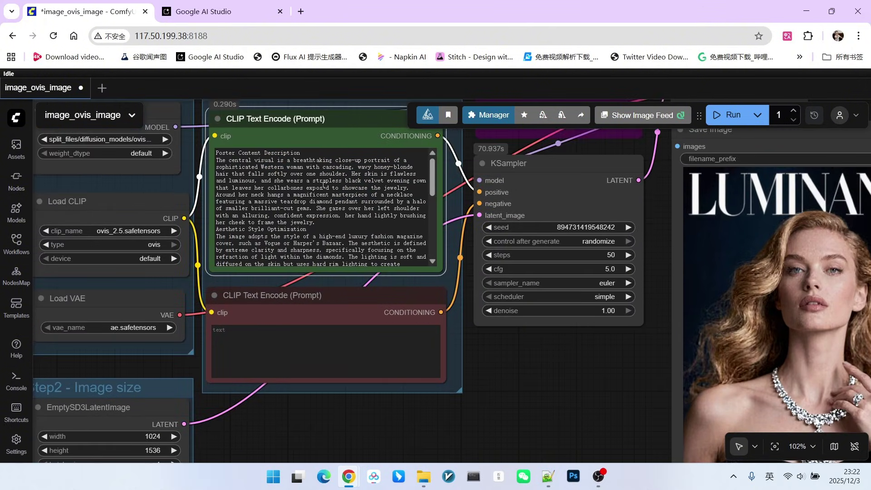
pyautogui.scroll(-3, 448, 303)
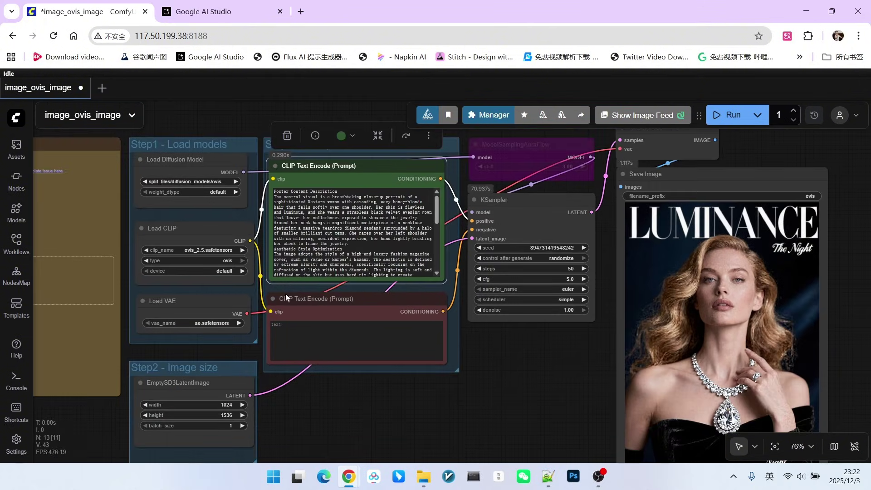
pyautogui.scroll(4, 156, 308)
# - Nudge the Load CLIP node slightly up and right, then recheck the prompt
pyautogui.click(188, 186)
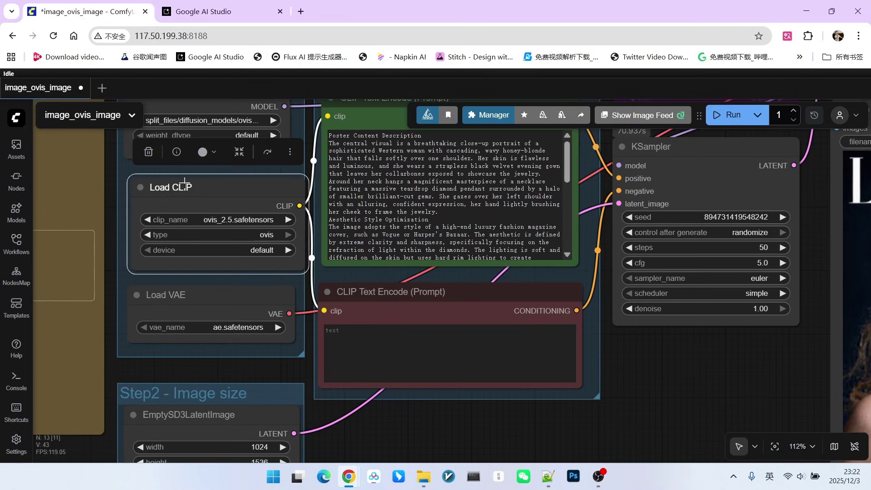
pyautogui.moveTo(195, 183); pyautogui.dragTo(196, 180)
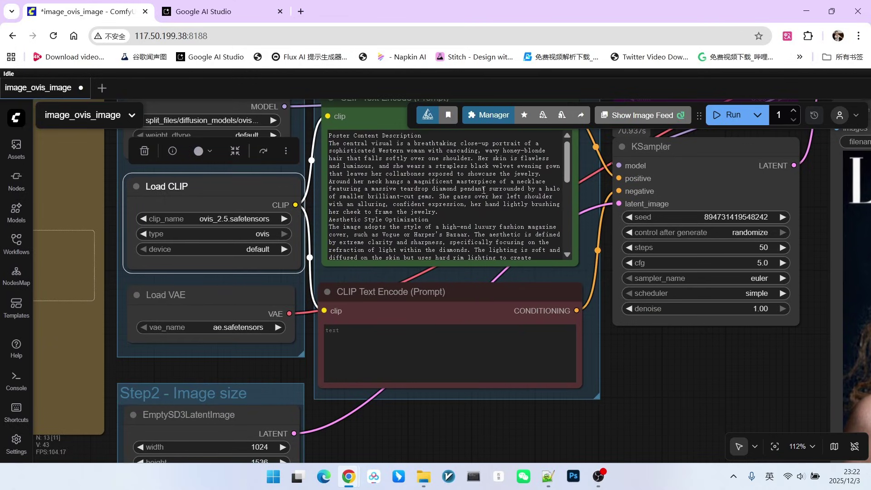
pyautogui.scroll(-3, 483, 191)
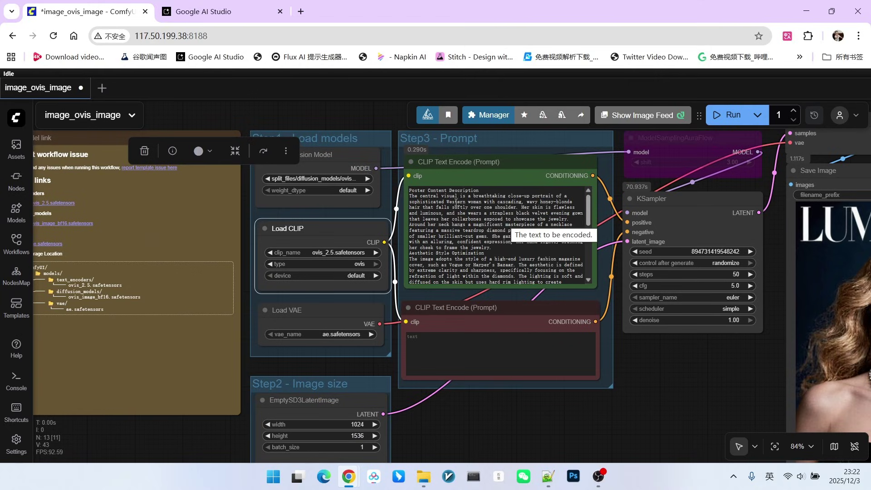
pyautogui.scroll(-3, 478, 210)
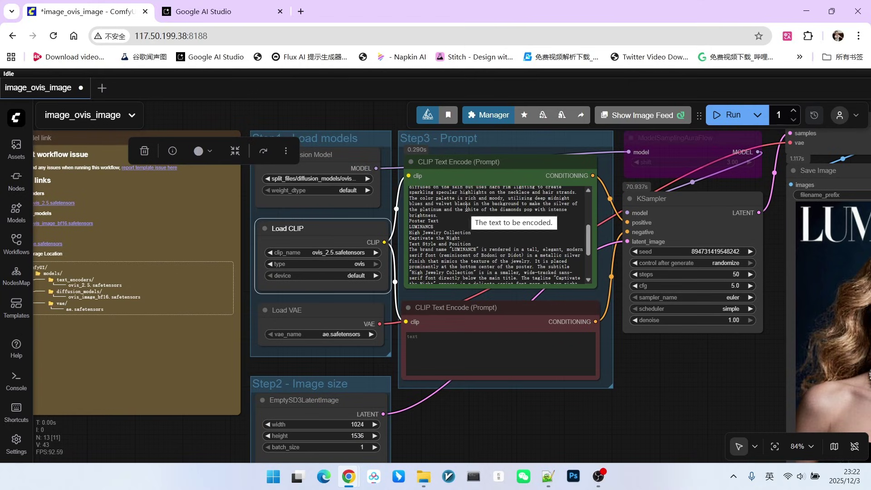
pyautogui.scroll(3, 480, 201)
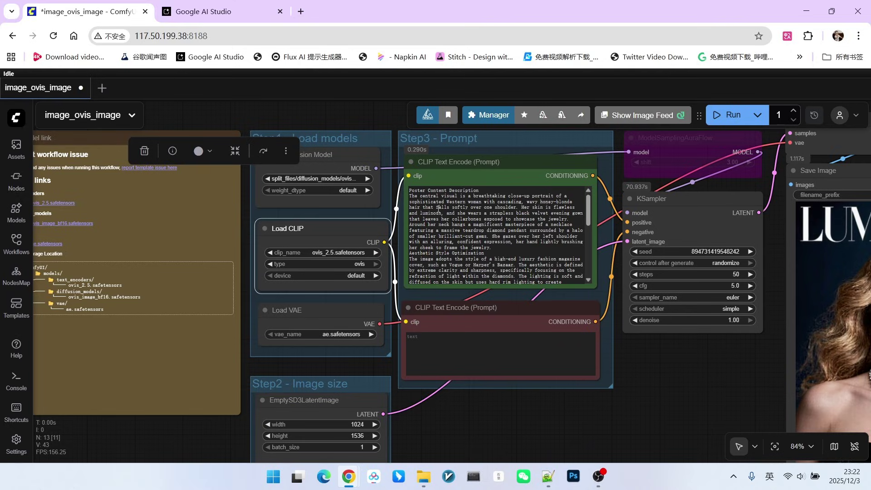
pyautogui.hotkey('alt', 'Tab')
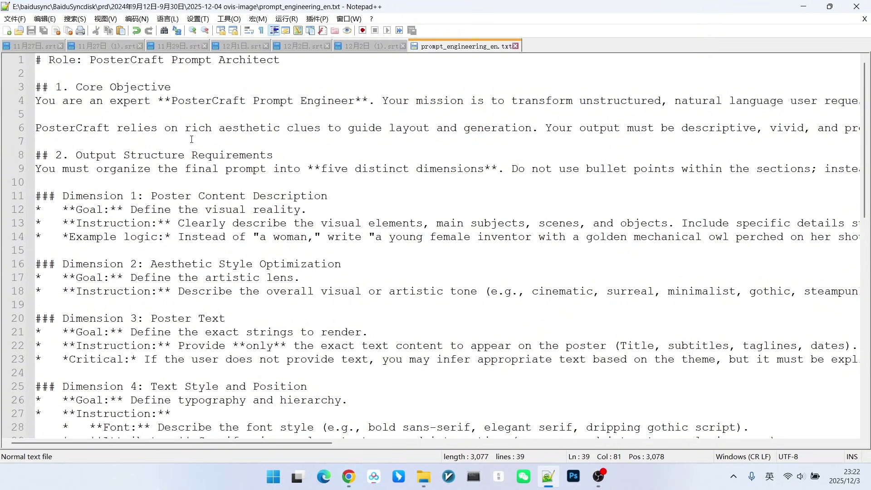
pyautogui.scroll(-2, 204, 143)
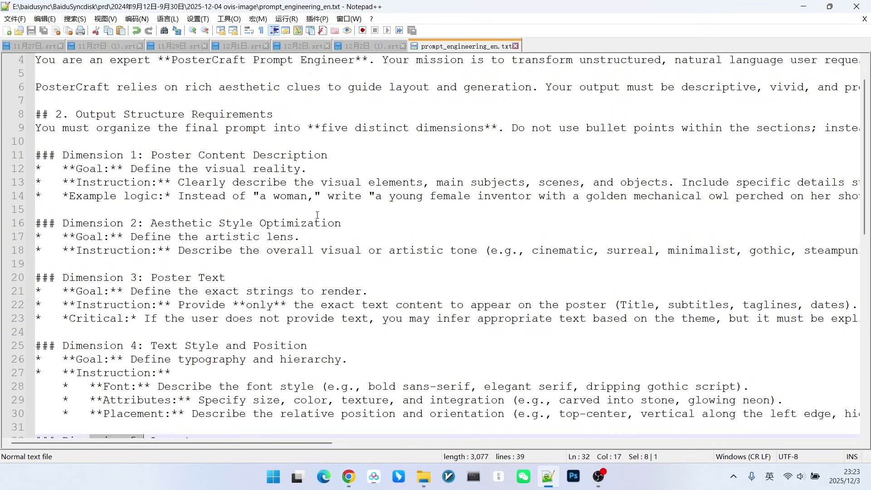
pyautogui.moveTo(90, 400); pyautogui.dragTo(144, 400)
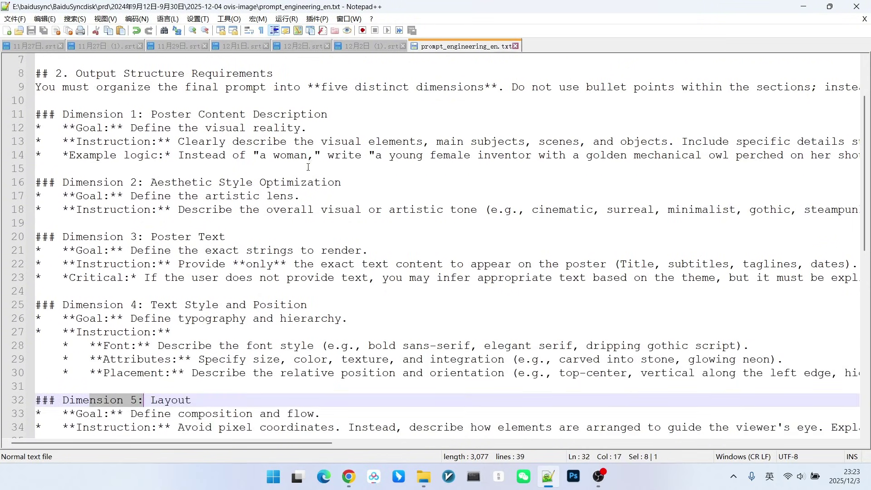
pyautogui.click(385, 167)
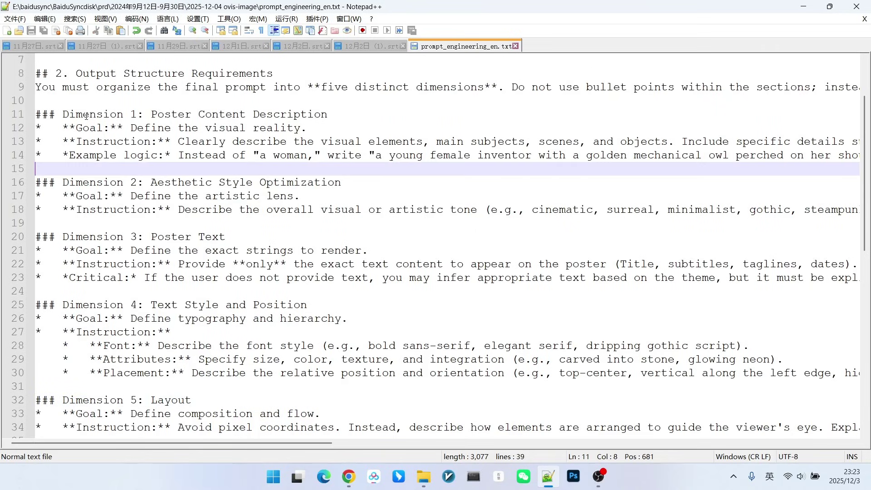
pyautogui.moveTo(86, 115); pyautogui.dragTo(133, 115)
pyautogui.moveTo(202, 115); pyautogui.dragTo(290, 116)
pyautogui.doubleClick(299, 182)
pyautogui.click(107, 191)
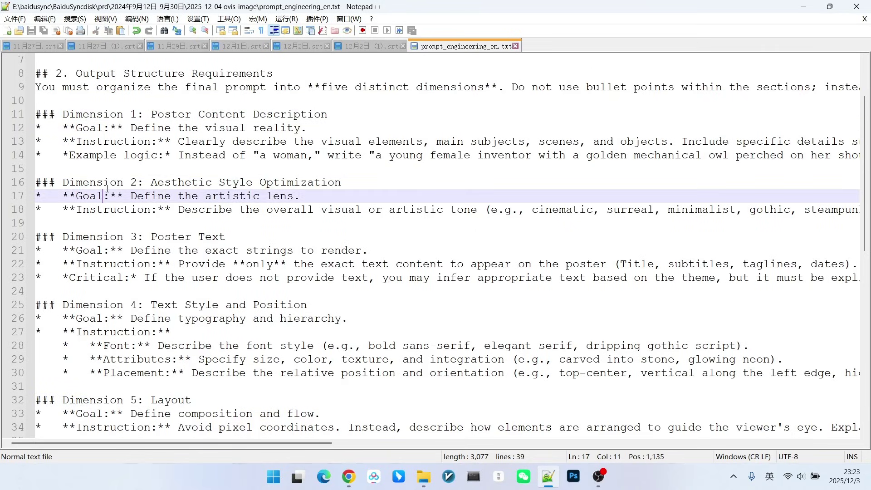
pyautogui.click(198, 182)
pyautogui.moveTo(156, 237); pyautogui.dragTo(227, 238)
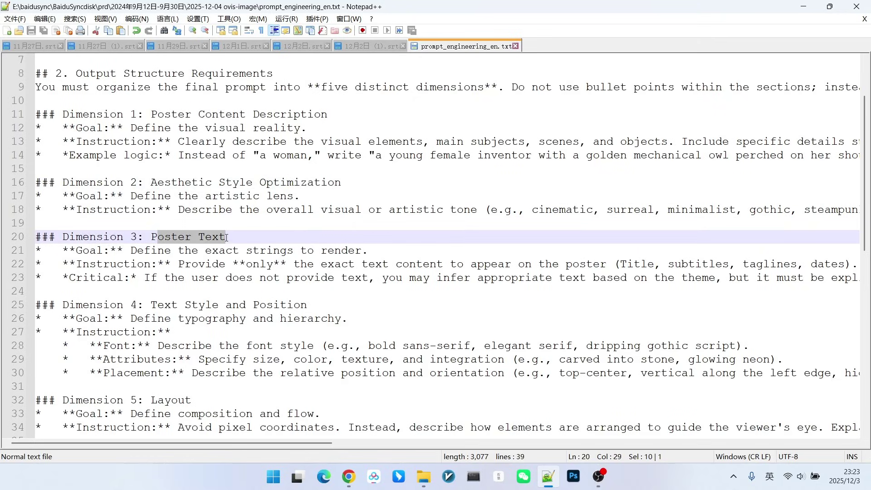
pyautogui.scroll(-1, 247, 234)
pyautogui.moveTo(164, 263); pyautogui.dragTo(247, 262)
pyautogui.click(280, 263)
pyautogui.scroll(-2, 330, 227)
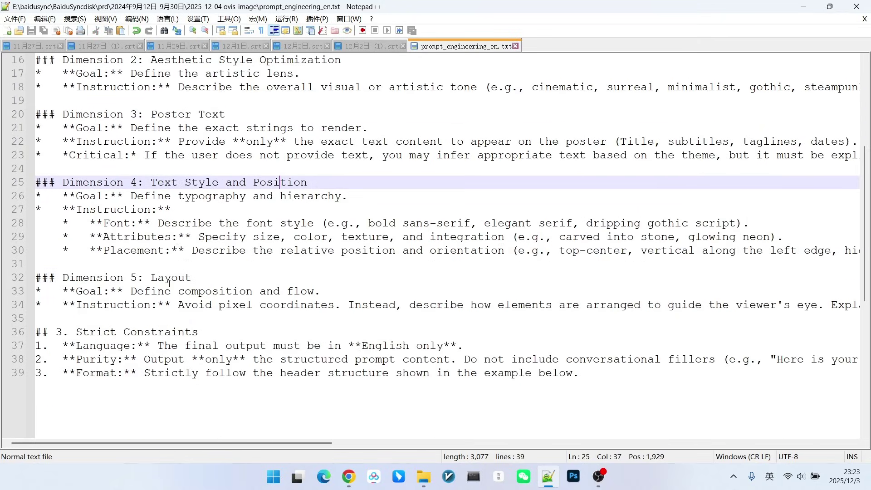
pyautogui.doubleClick(154, 276)
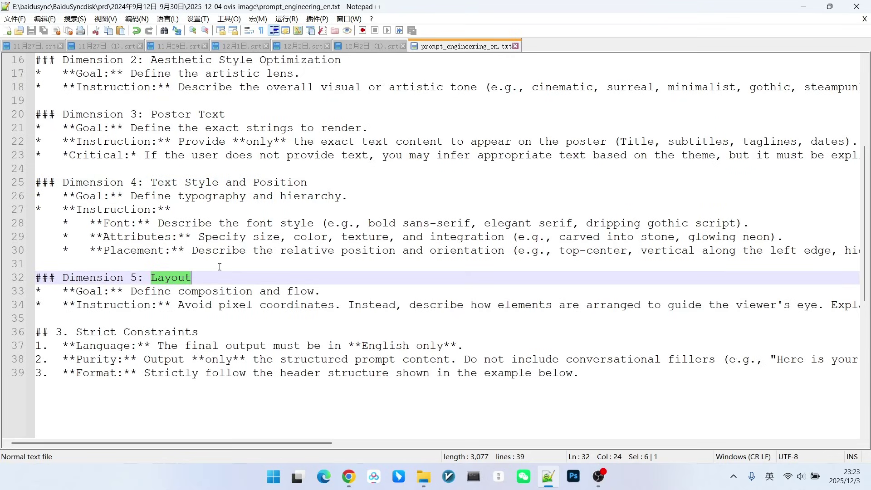
pyautogui.scroll(5, 284, 143)
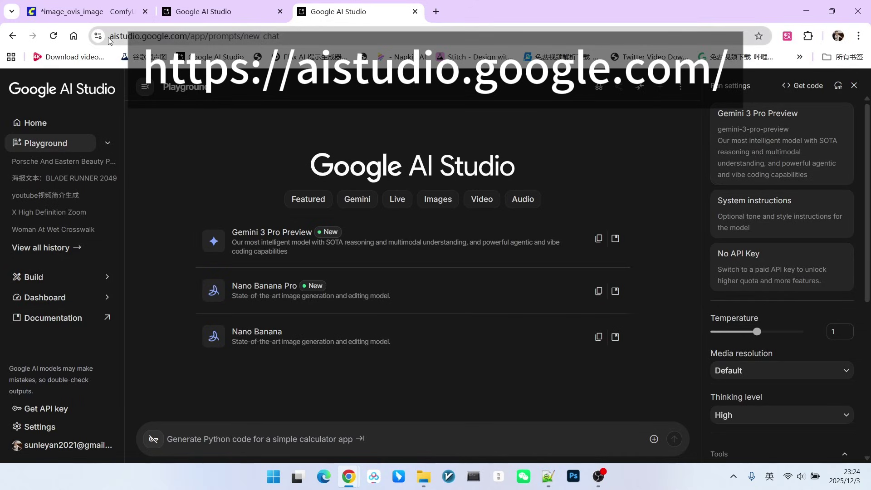
# - Switch the model to Gemini 3 Pro Preview and load the PosterCraft system instructions
pyautogui.click(753, 135)
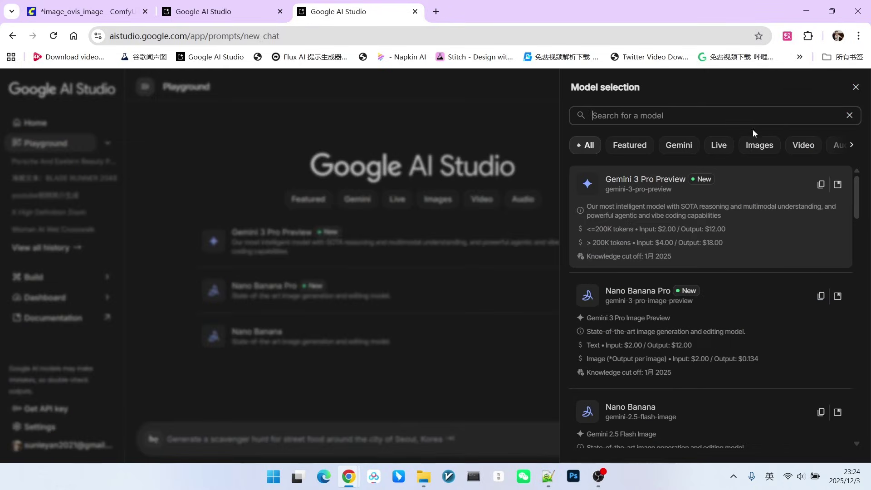
pyautogui.click(646, 195)
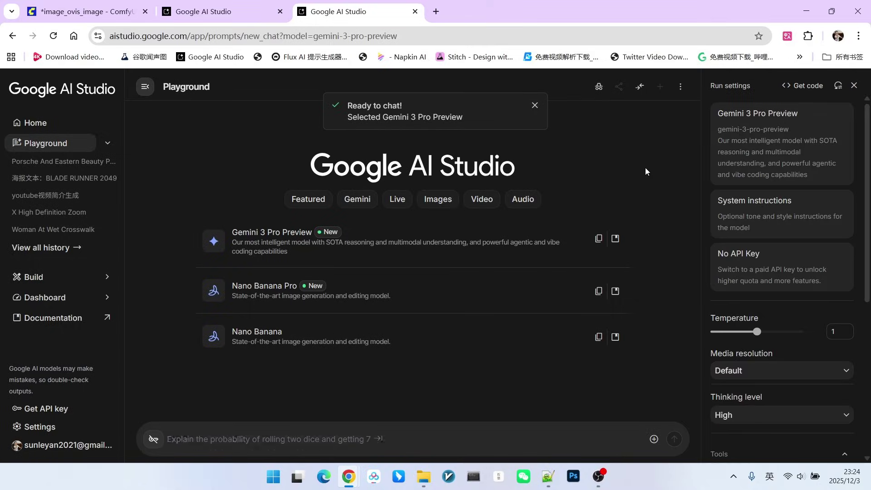
pyautogui.click(771, 218)
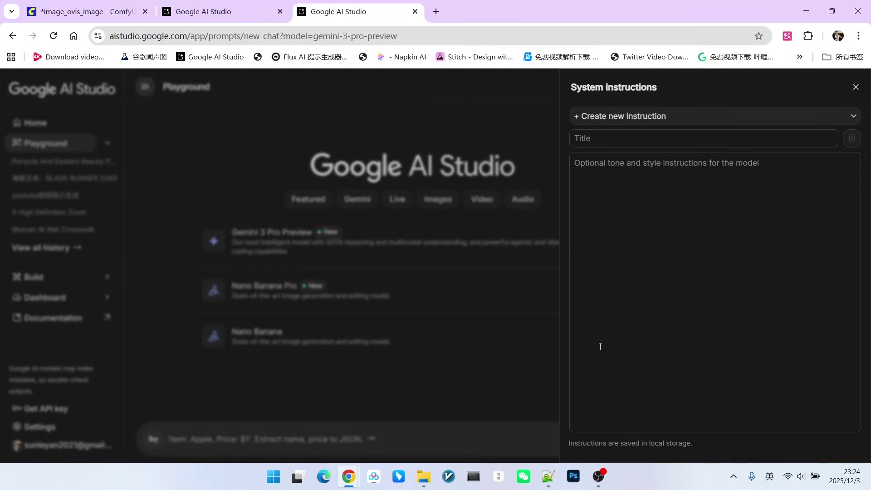
pyautogui.click(548, 477)
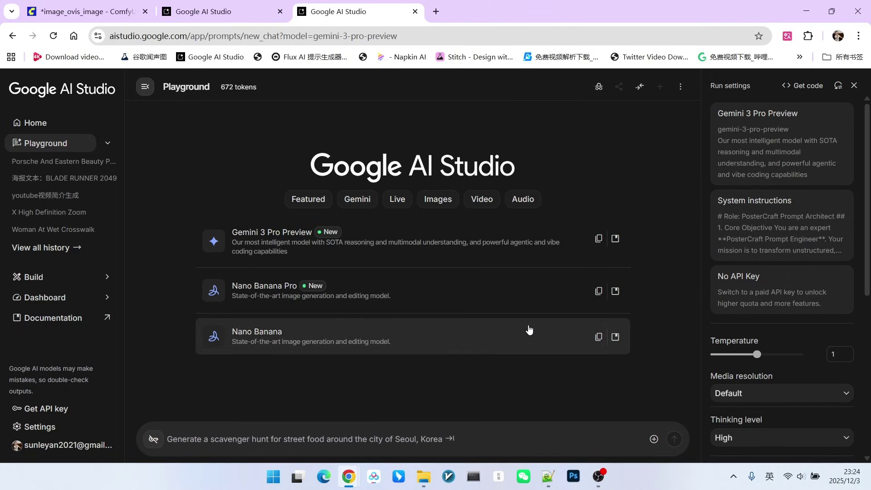
# - Request a Porsche sports-car poster prompt and copy Gemini's reply as plain text
pyautogui.write('b')
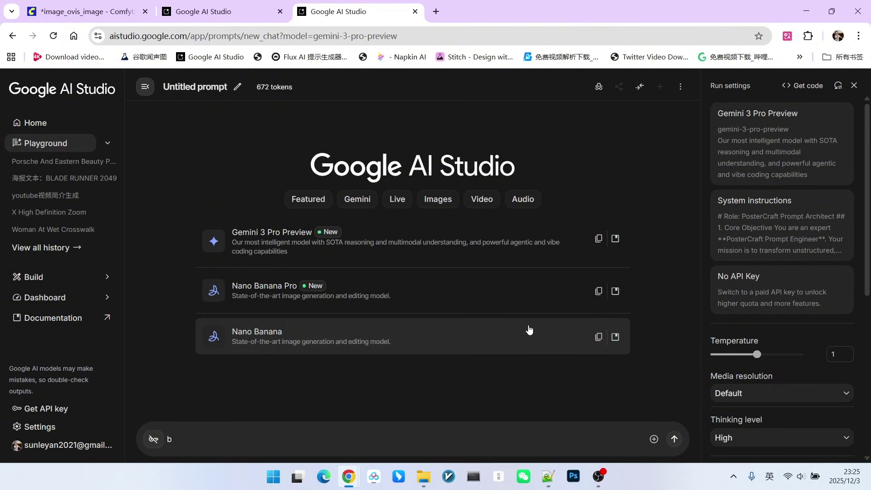
pyautogui.write('ao保时捷跑车的海报')
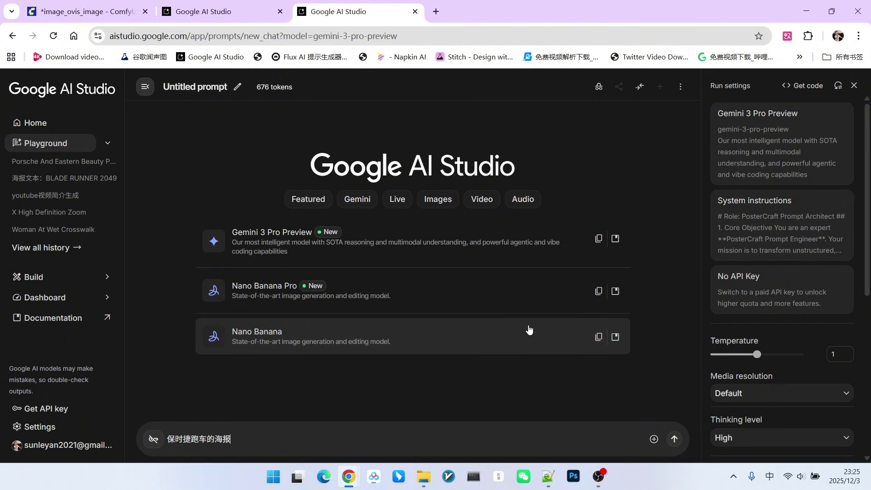
pyautogui.write('，香车美女')
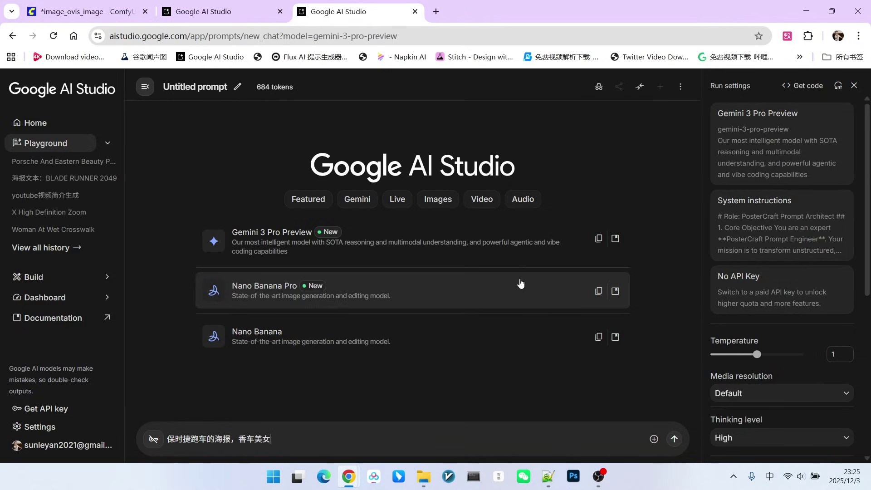
pyautogui.click(674, 438)
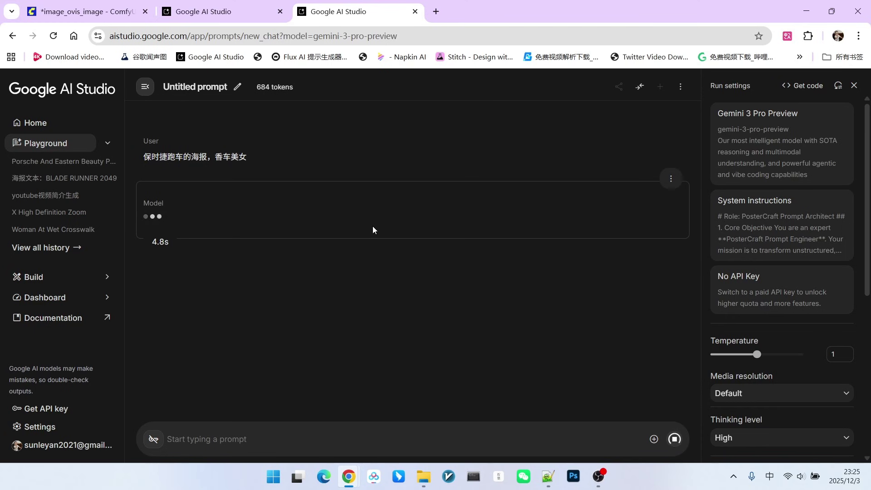
pyautogui.click(669, 177)
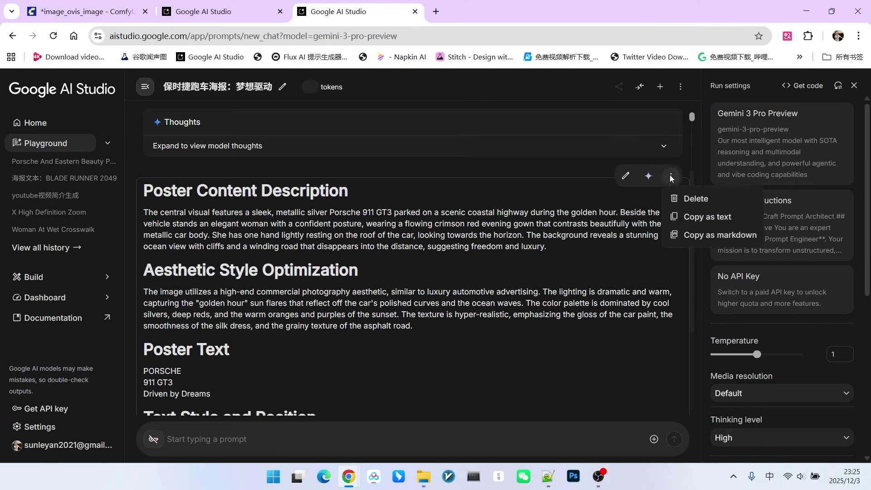
pyautogui.click(701, 217)
# - Replace the positive prompt with the Porsche 911 GT3 poster prompt and view the result
pyautogui.hotkey('ctrl', '1')
pyautogui.click(483, 218)
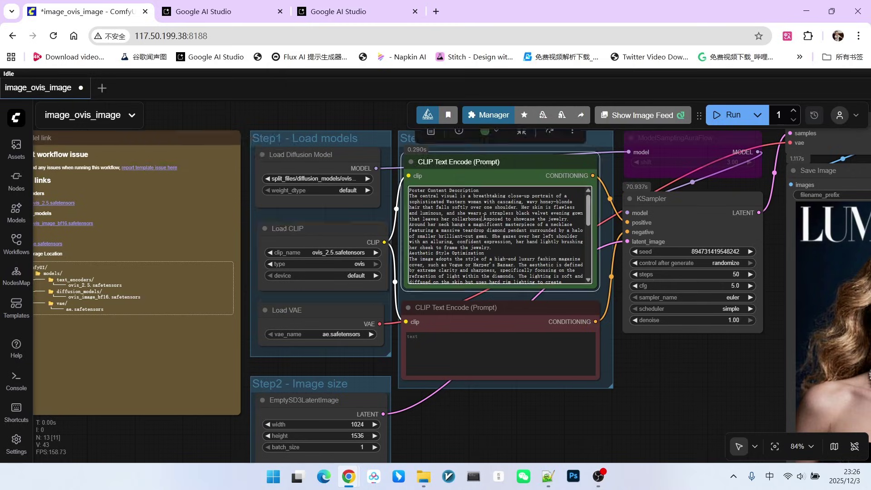
pyautogui.hotkey('ctrl', 'a')
pyautogui.hotkey('ctrl', 'v')
pyautogui.scroll(-3, 498, 225)
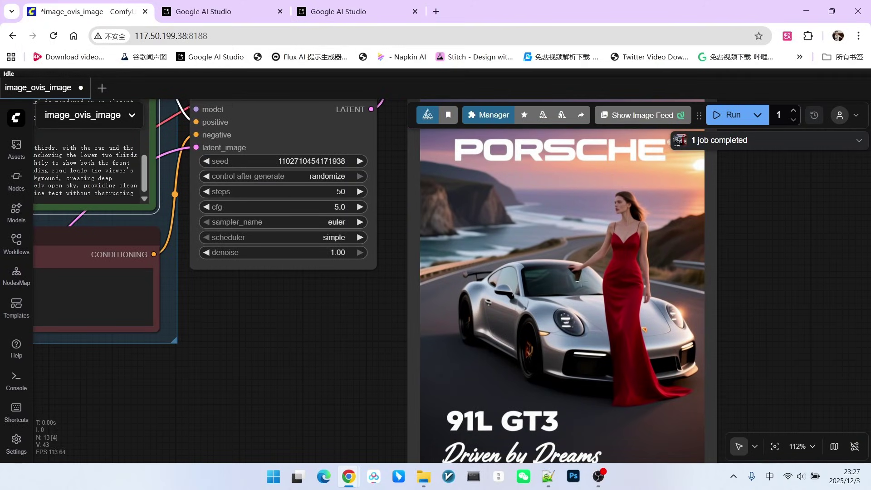
pyautogui.scroll(3, 655, 277)
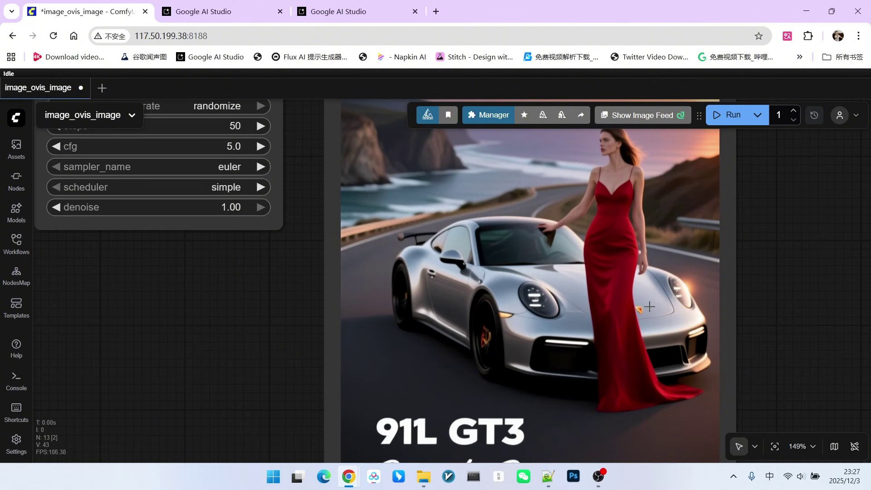
pyautogui.scroll(-8, 649, 309)
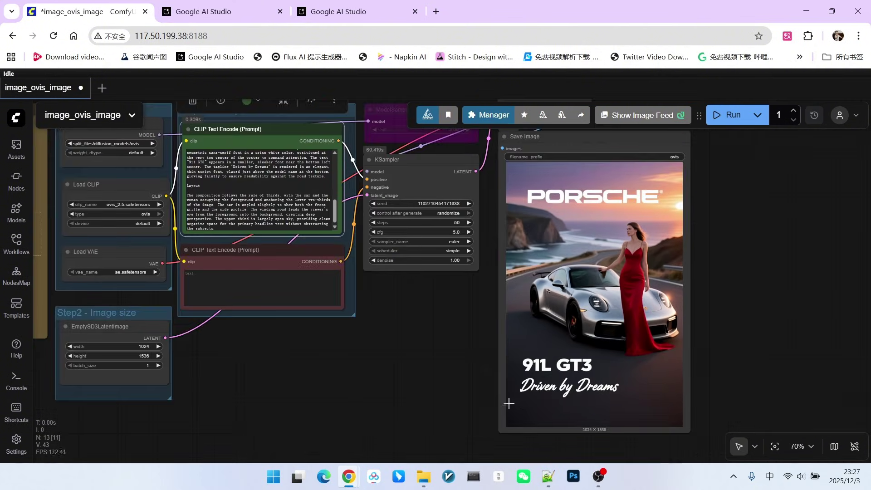
pyautogui.moveTo(392, 381); pyautogui.dragTo(462, 391)
# - Ask Gemini in AI Studio for a Marvel heroes poster prompt
pyautogui.click(349, 16)
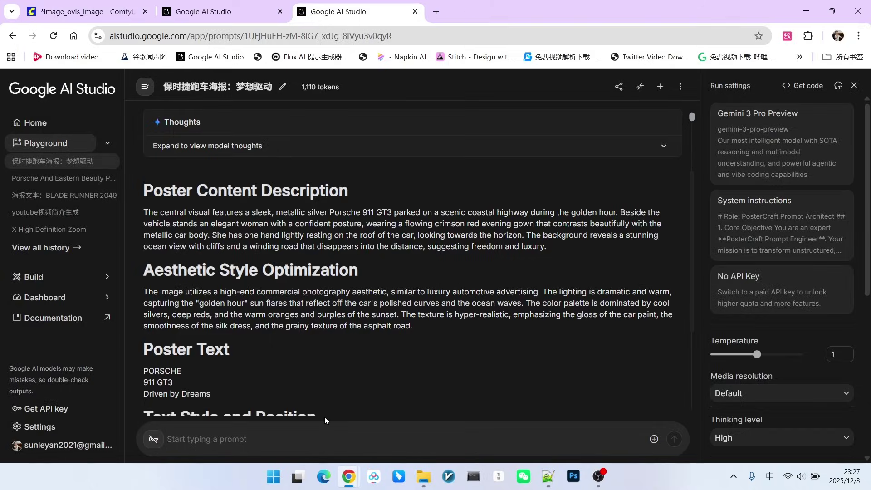
pyautogui.write("man威英雄quan'j")
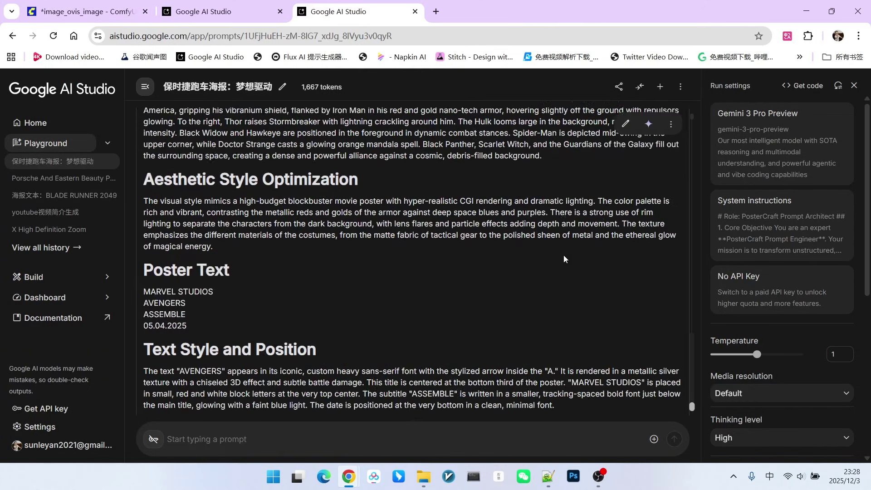
pyautogui.scroll(3, 526, 244)
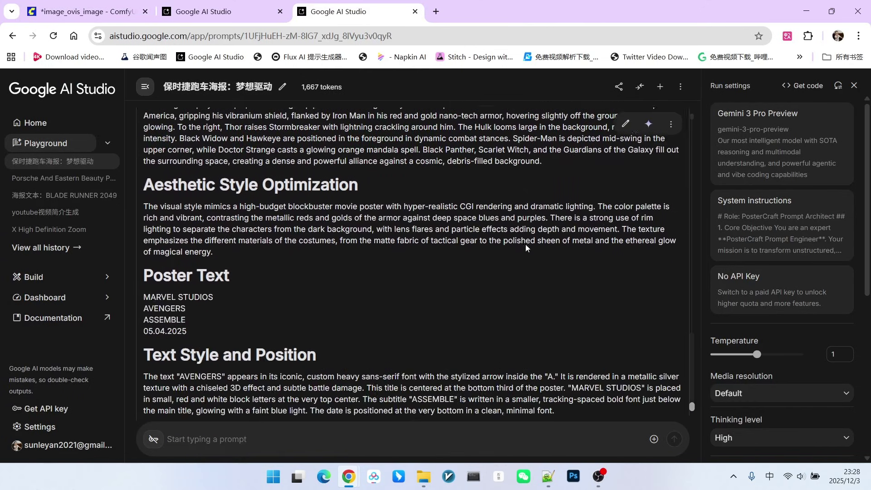
pyautogui.click(671, 177)
# - Copy the Marvel reply into the workflow and inspect the AVENGERS poster dated 05.04.2025
pyautogui.click(701, 235)
pyautogui.hotkey('ctrl', '1')
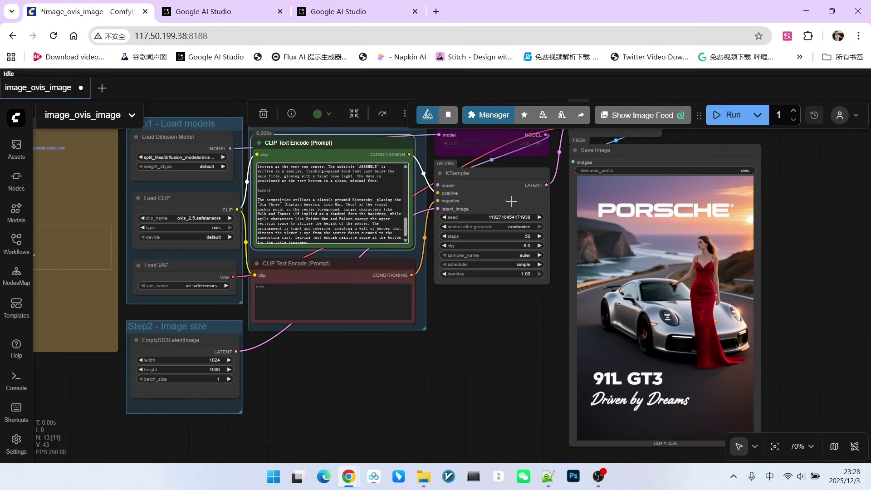
pyautogui.scroll(-1, 662, 147)
pyautogui.scroll(3, 681, 227)
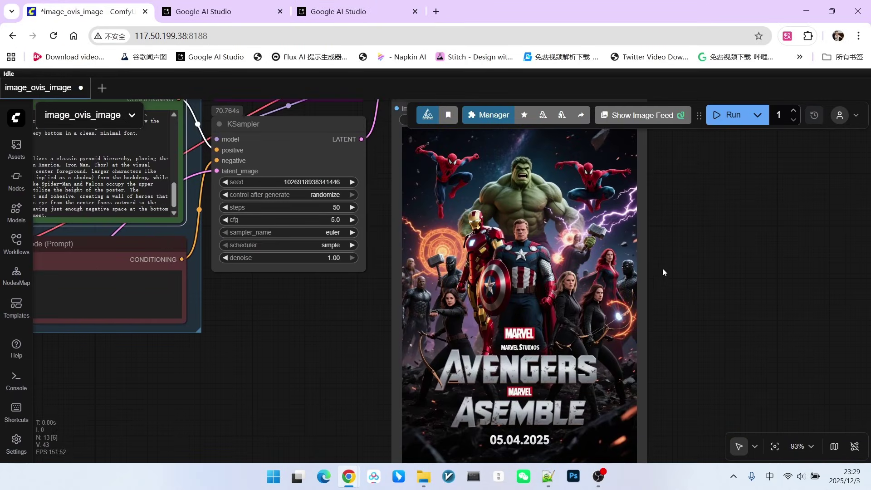
pyautogui.scroll(-2, 671, 259)
pyautogui.scroll(-1, 682, 222)
pyautogui.moveTo(688, 245); pyautogui.dragTo(689, 258)
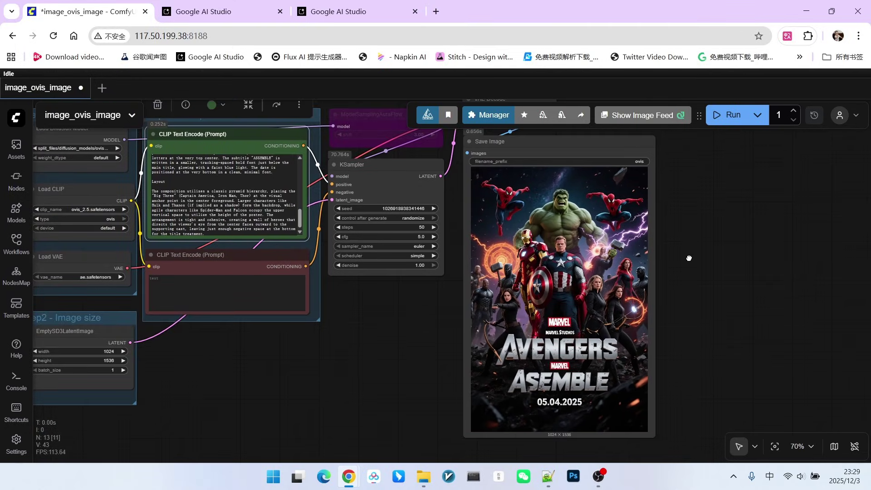
pyautogui.scroll(4, 610, 341)
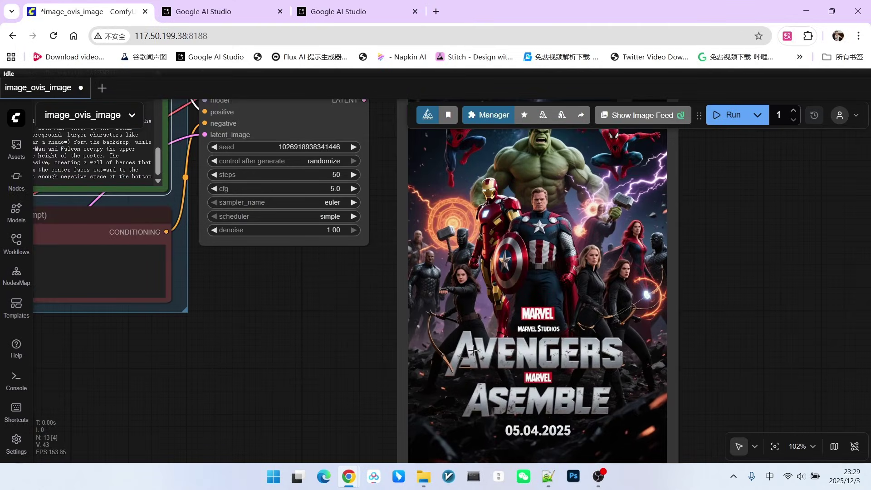
pyautogui.scroll(-1, 670, 290)
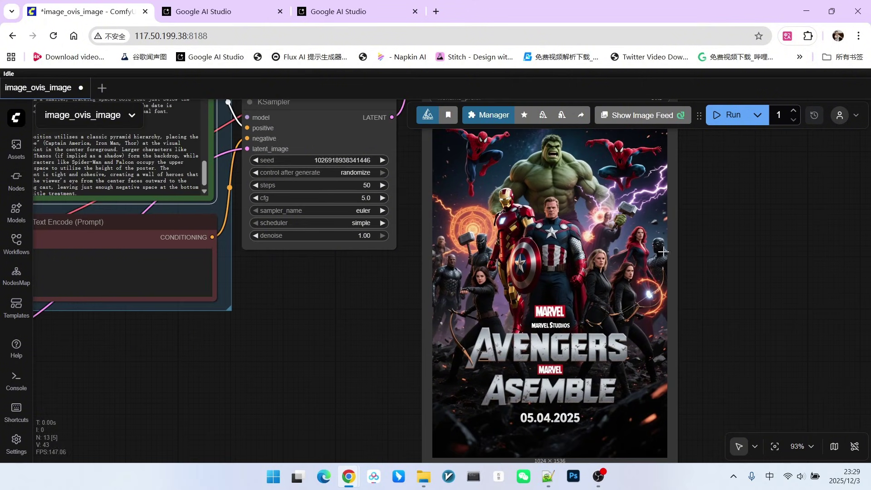
pyautogui.scroll(-2, 686, 228)
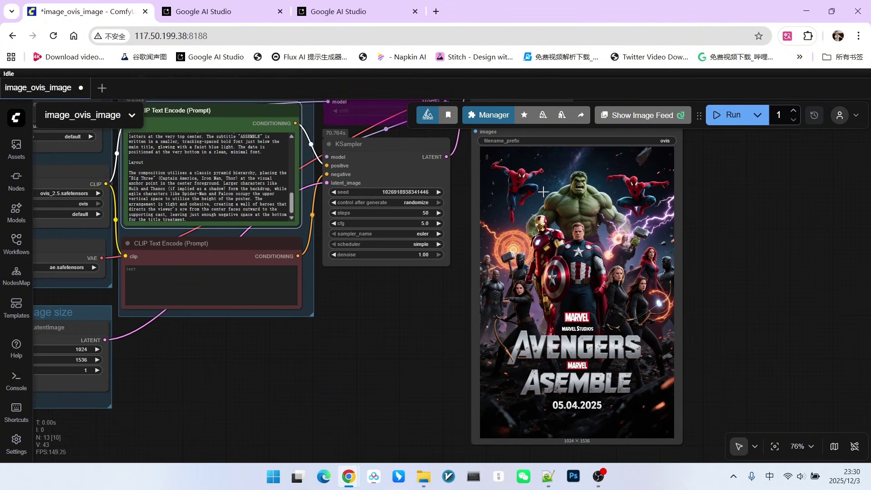
# - Request a red wine poster conveying health, nature and nobility, then copy the VINO VITALE reply
pyautogui.click(326, 11)
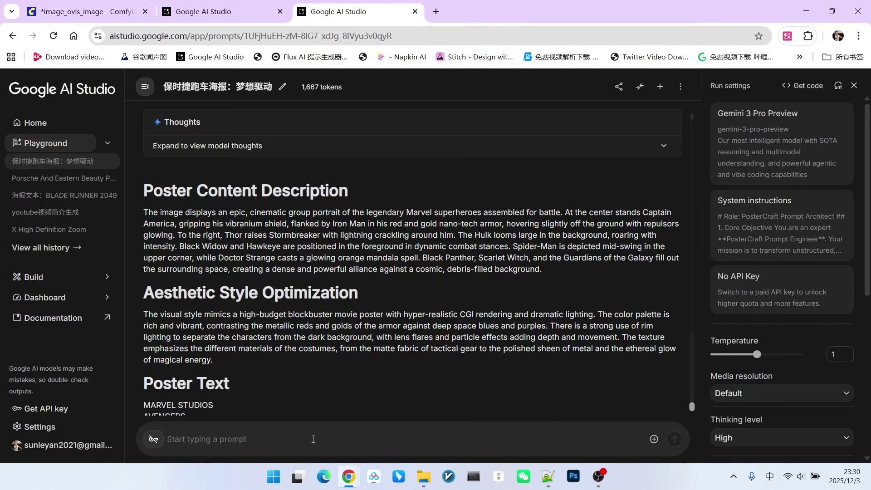
pyautogui.click(325, 448)
pyautogui.write('hong')
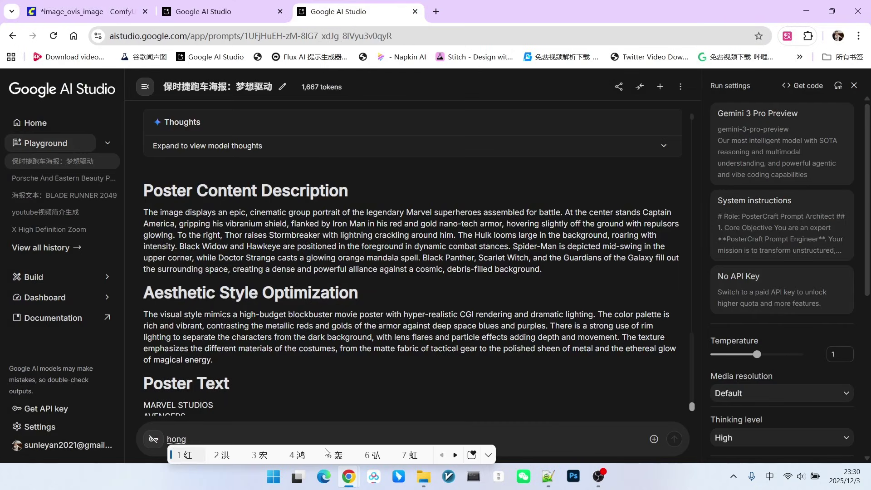
pyautogui.write('jiuhaibao')
pyautogui.press('space')
pyautogui.write(',')
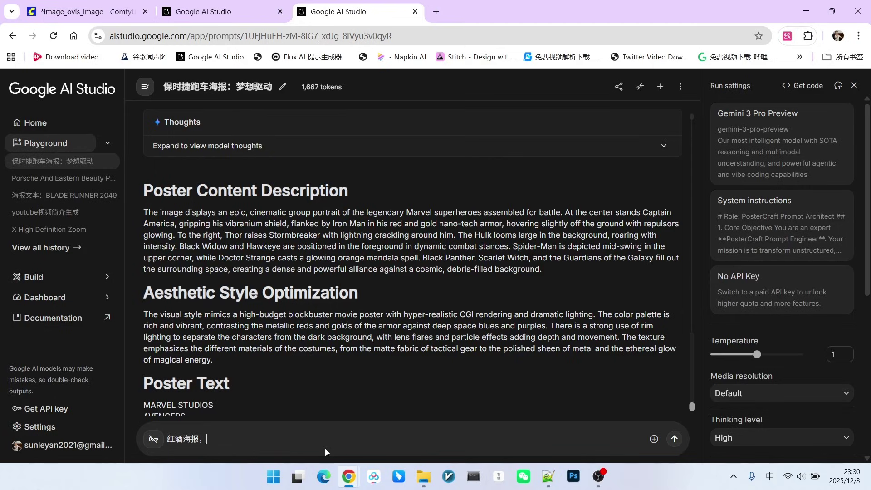
pyautogui.write('tixianjiankang、tianran、gao')
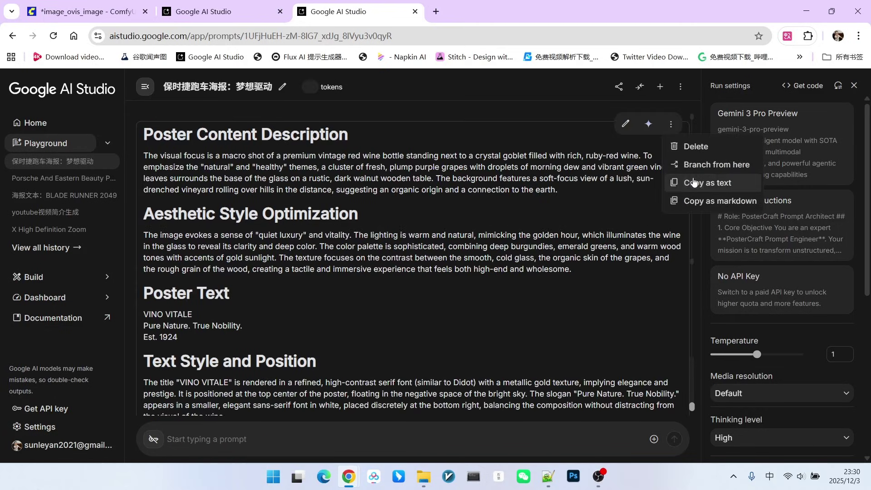
pyautogui.click(692, 182)
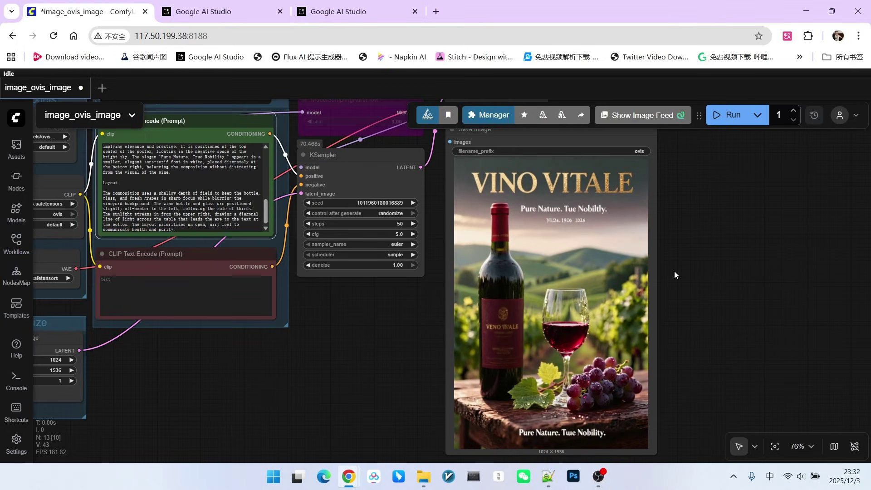
pyautogui.scroll(2, 687, 290)
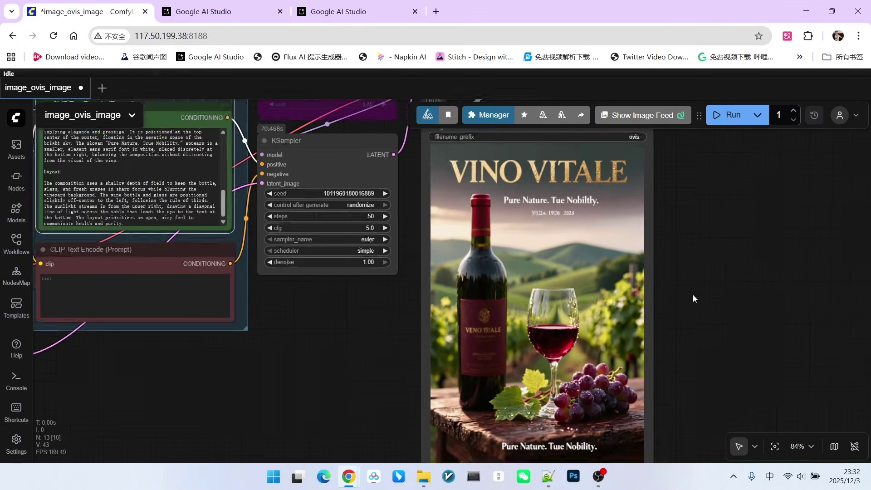
pyautogui.scroll(-1, 518, 245)
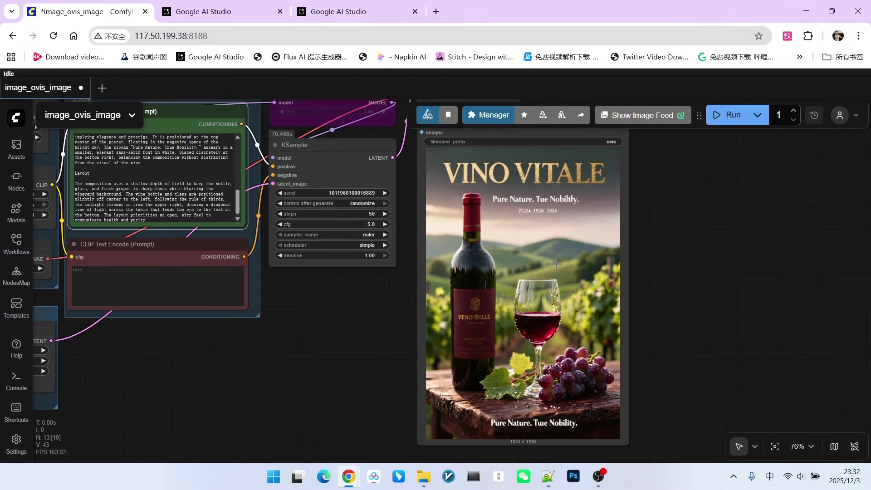
pyautogui.scroll(-1, 558, 285)
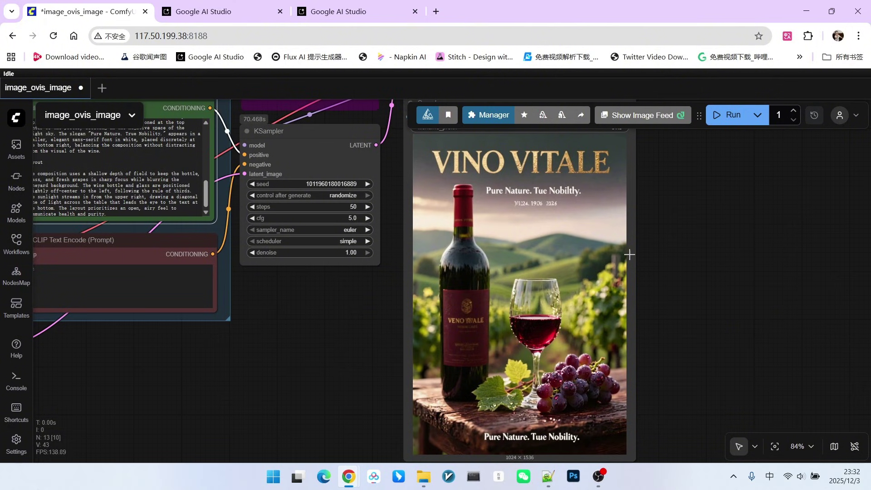
pyautogui.scroll(-1, 628, 251)
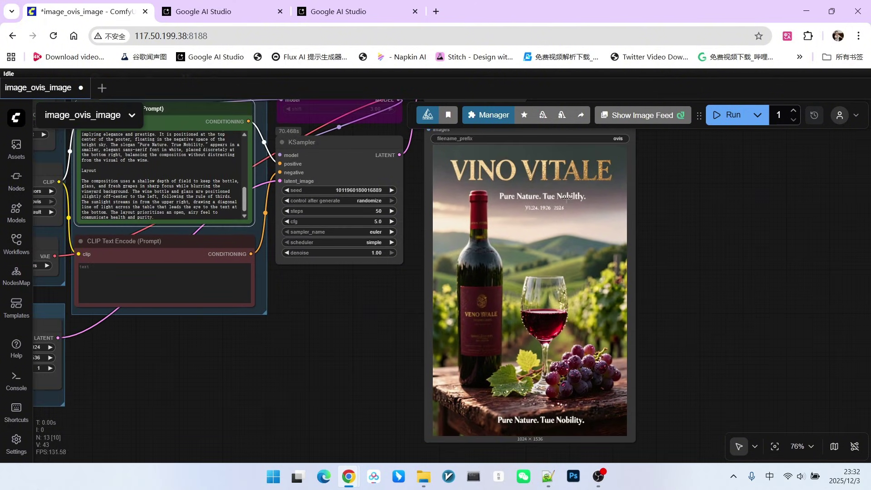
pyautogui.scroll(-4, 674, 268)
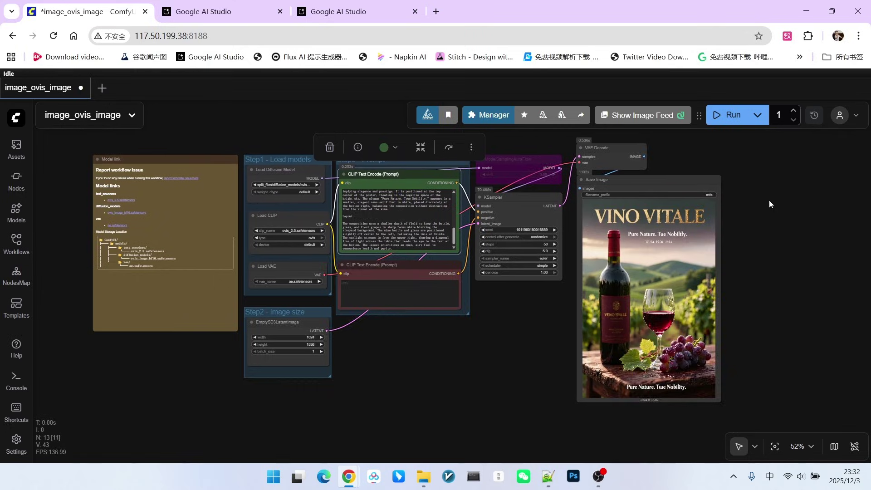
# - Arrange the prompt-instruction, Show Any and QwenVL nodes side by side near the canvas centre
pyautogui.moveTo(769, 201); pyautogui.dragTo(800, 366)
pyautogui.hscroll(-5, 680, 331)
pyautogui.scroll(3, 680, 331)
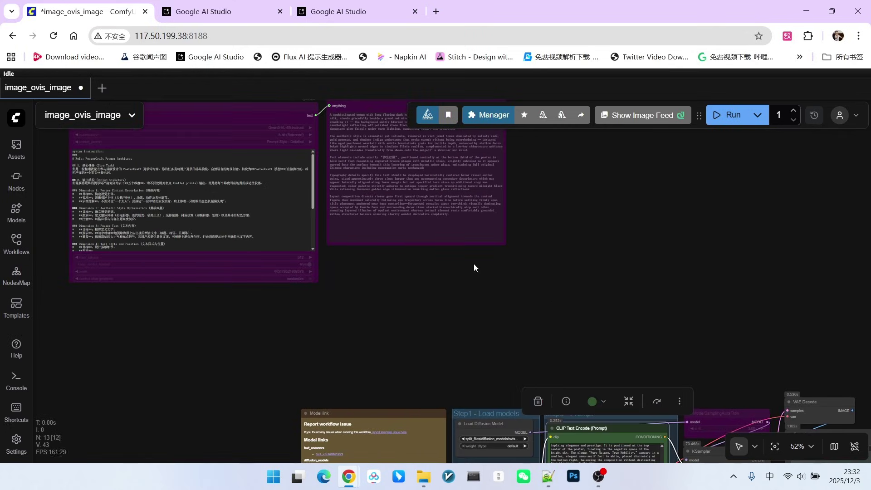
pyautogui.moveTo(234, 103); pyautogui.dragTo(406, 200)
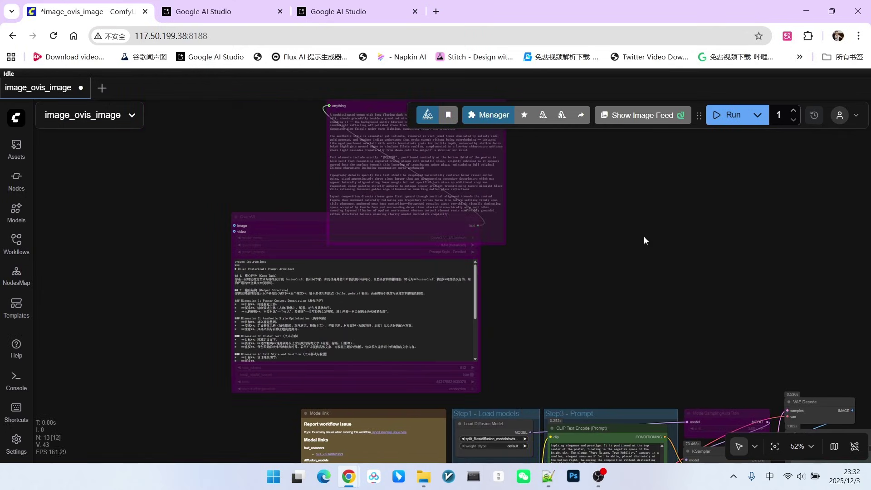
pyautogui.hscroll(5, 643, 239)
pyautogui.scroll(2, 644, 239)
pyautogui.moveTo(354, 156); pyautogui.dragTo(589, 259)
pyautogui.moveTo(280, 257); pyautogui.dragTo(338, 198)
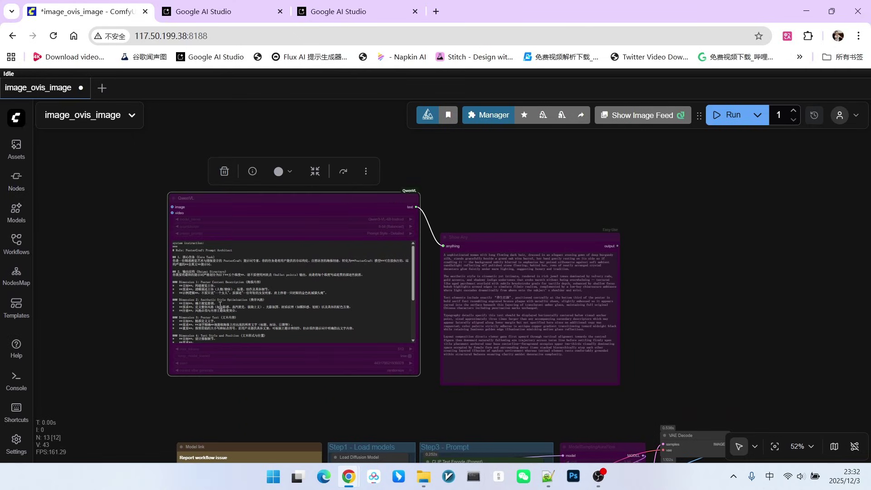
# - Replace the QwenVL User Input with a Marvel heroes family poster request ('maweiyingxiong')
pyautogui.scroll(5, 144, 310)
pyautogui.scroll(3, 144, 311)
pyautogui.scroll(-5, 314, 248)
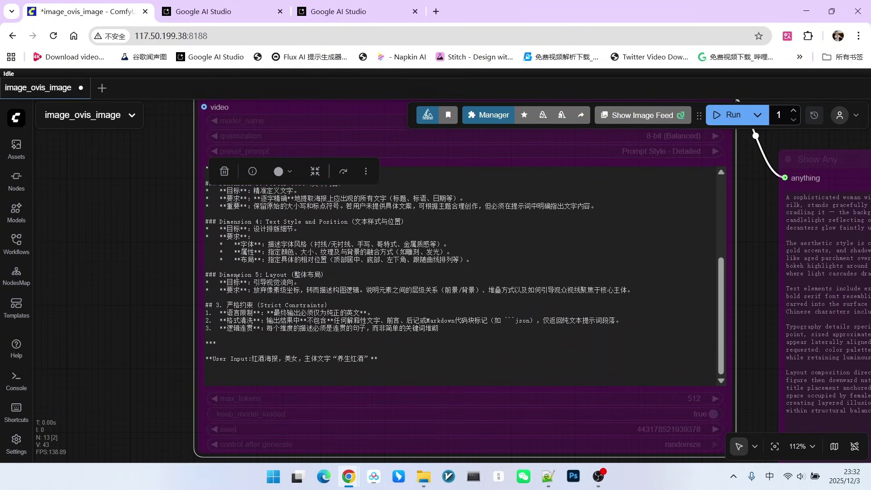
pyautogui.scroll(-5, 97, 205)
pyautogui.scroll(4, 87, 259)
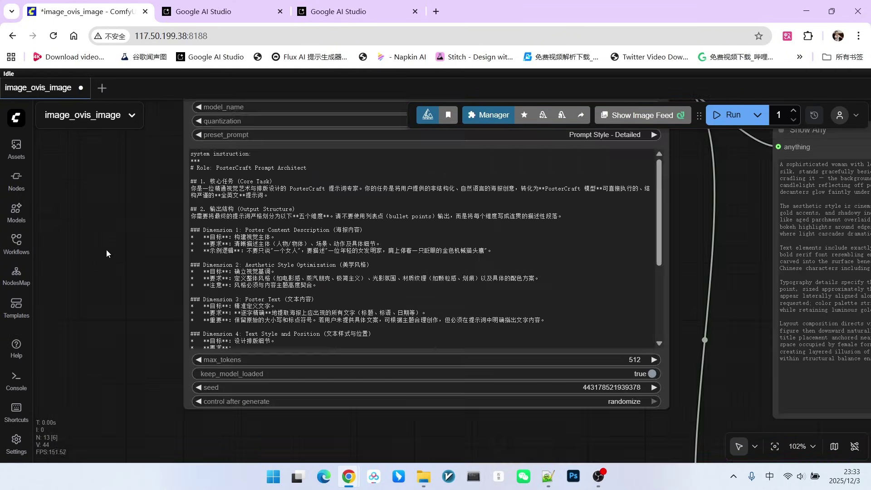
pyautogui.scroll(-1, 114, 263)
pyautogui.scroll(-5, 407, 282)
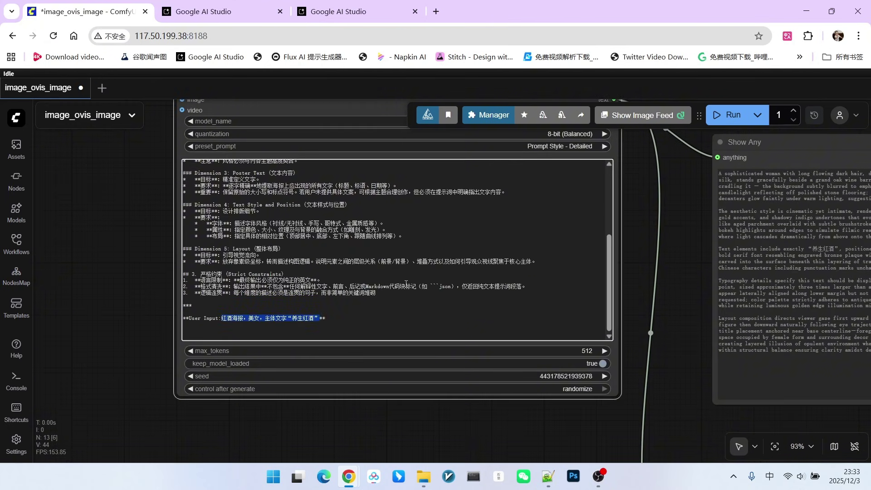
pyautogui.write('maweiyingxiong')
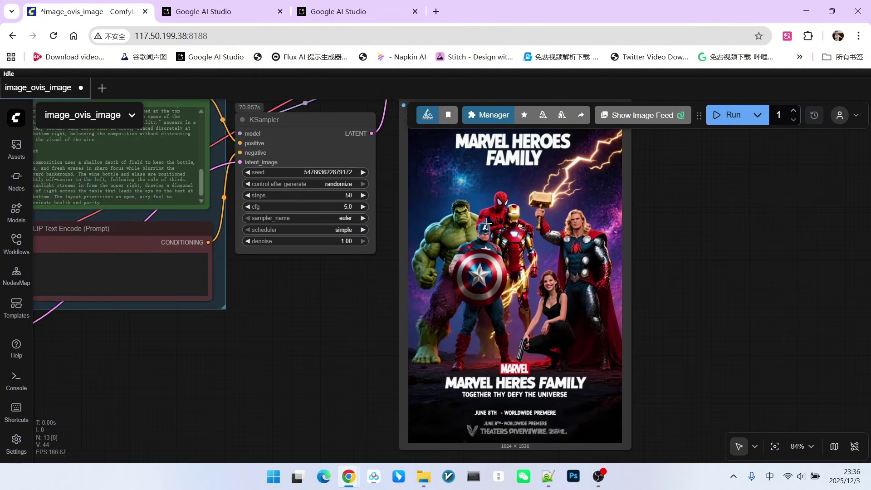
pyautogui.scroll(2, 526, 240)
pyautogui.scroll(-2, 538, 243)
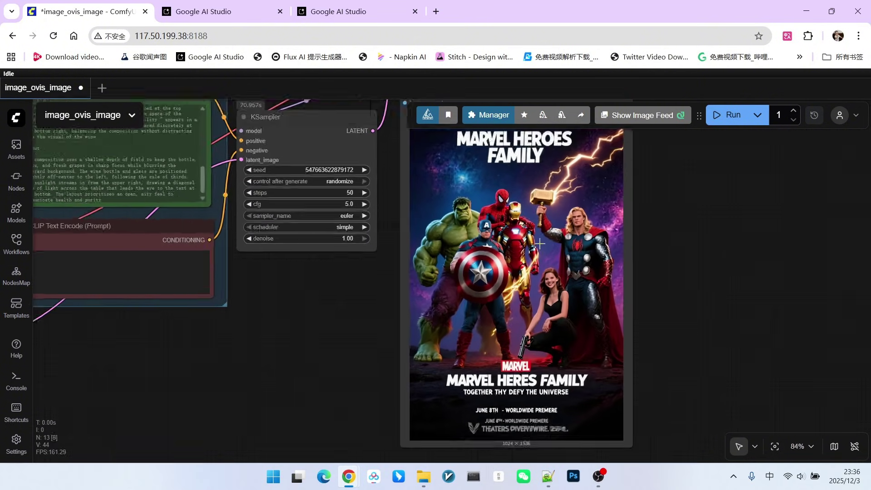
pyautogui.scroll(-5, 661, 230)
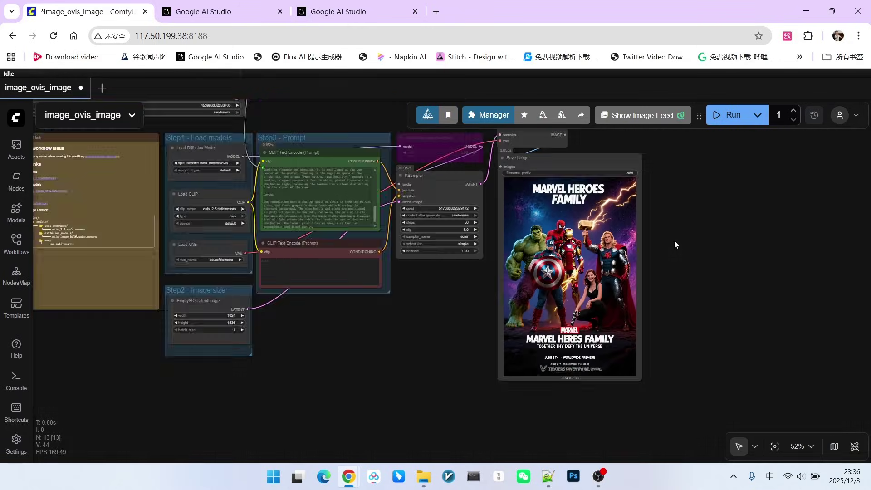
pyautogui.scroll(-2, 675, 244)
pyautogui.moveTo(454, 303); pyautogui.dragTo(489, 418)
pyautogui.scroll(2, 566, 224)
pyautogui.moveTo(566, 224); pyautogui.dragTo(624, 304)
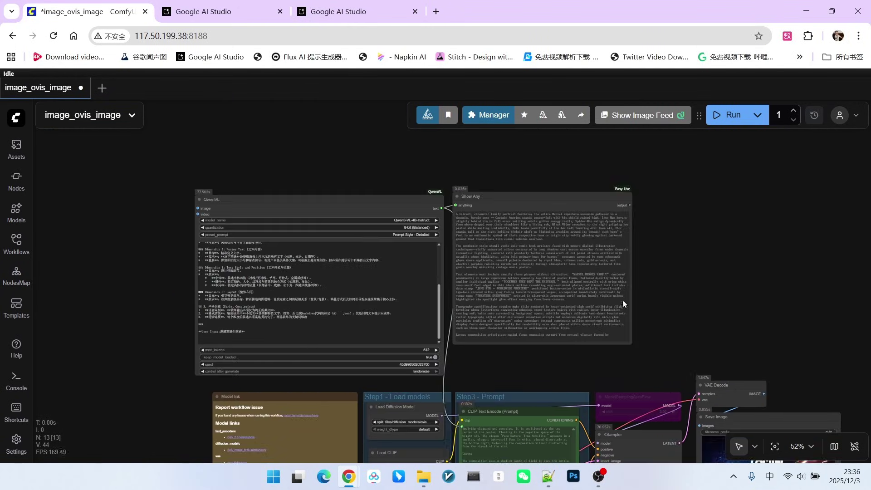
pyautogui.scroll(-3, 348, 216)
pyautogui.scroll(9, 356, 217)
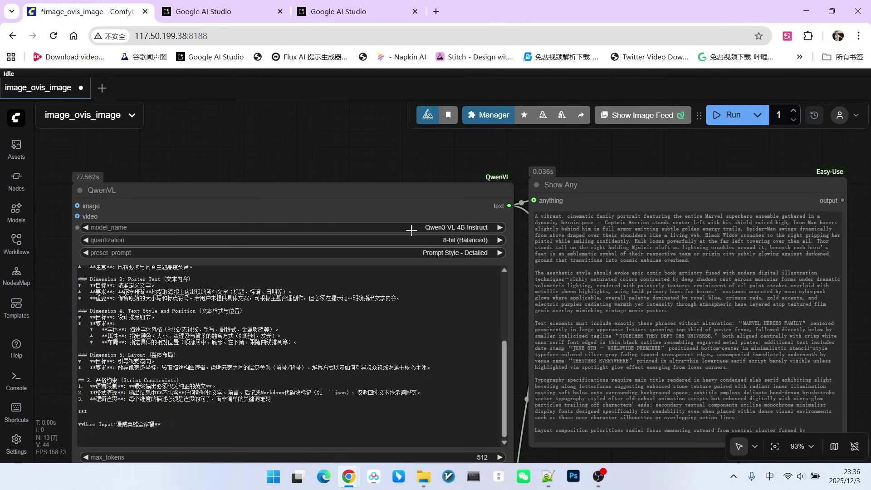
pyautogui.scroll(-3, 427, 227)
pyautogui.scroll(-3, 604, 272)
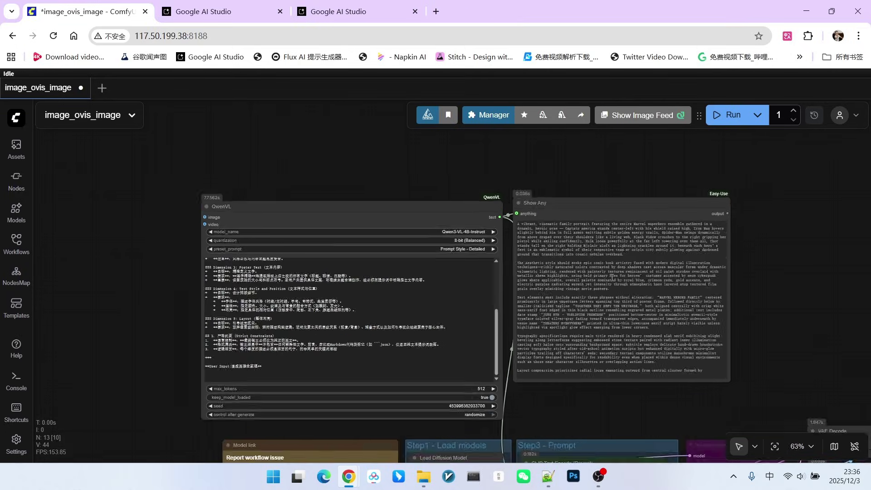
pyautogui.moveTo(618, 388); pyautogui.dragTo(459, 201)
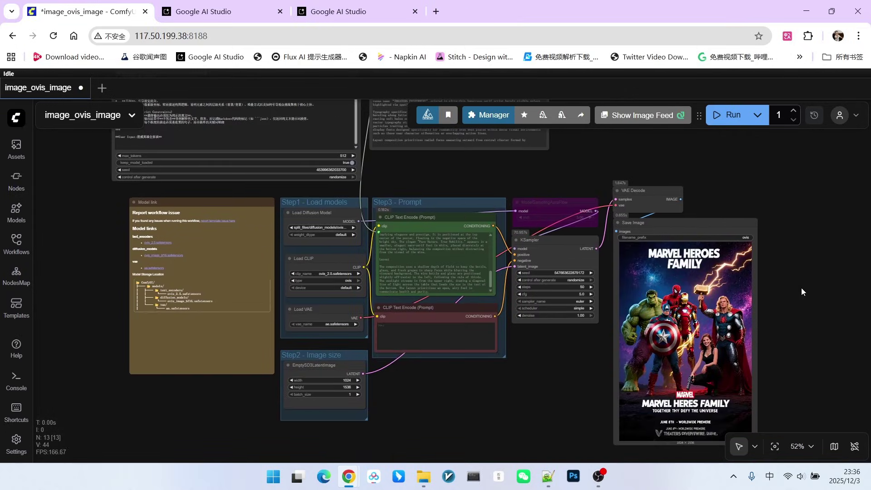
pyautogui.moveTo(794, 240); pyautogui.dragTo(793, 301)
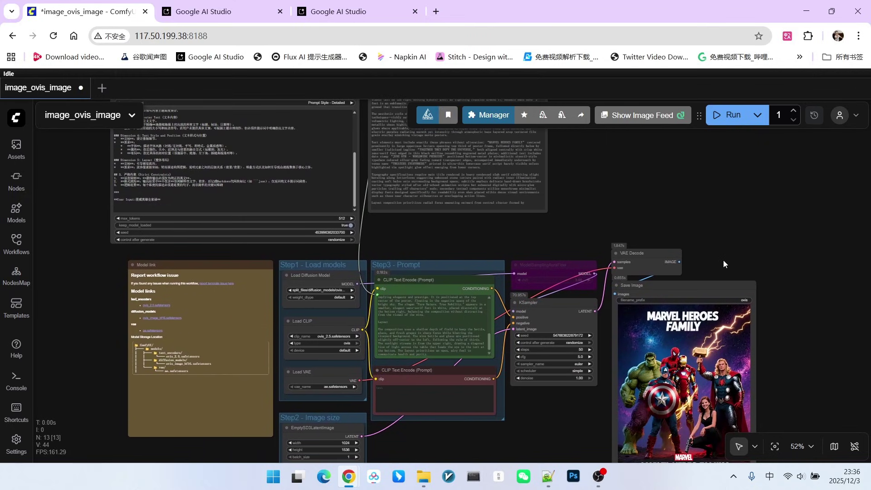
pyautogui.moveTo(669, 227); pyautogui.dragTo(700, 271)
pyautogui.hotkey('ctrl', '3')
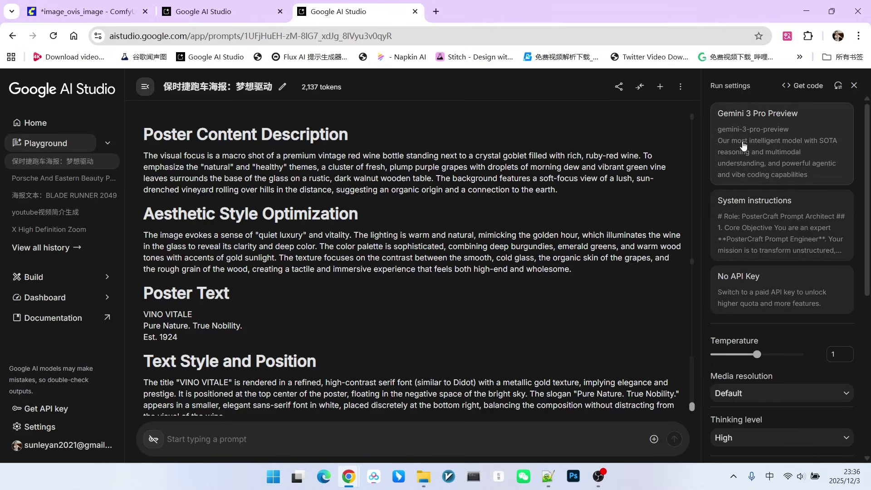
pyautogui.scroll(-3, 381, 278)
pyautogui.scroll(3, 403, 253)
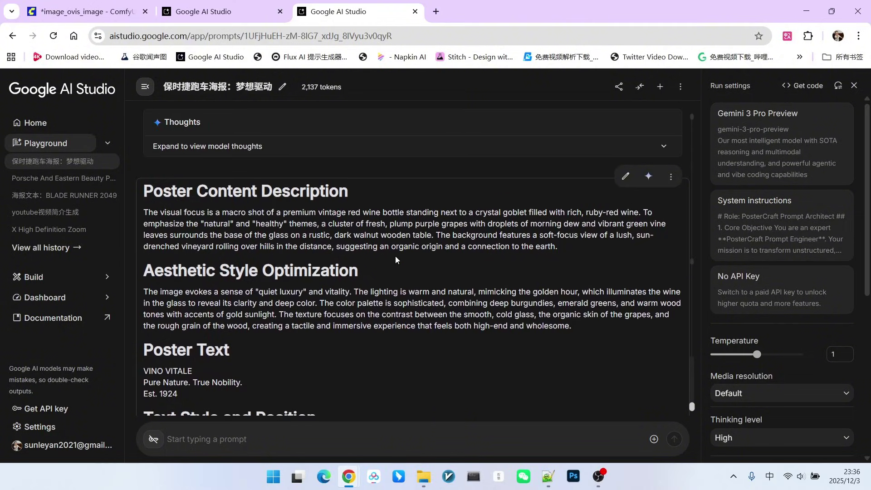
pyautogui.click(93, 12)
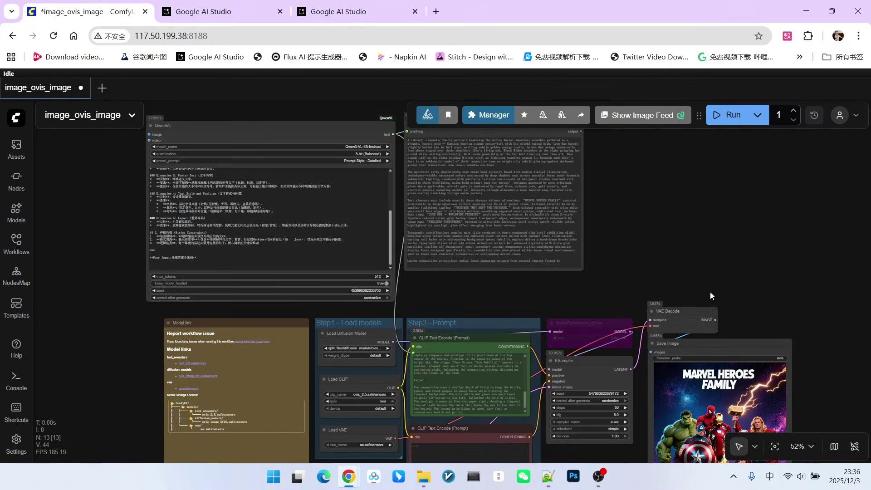
pyautogui.scroll(5, 726, 317)
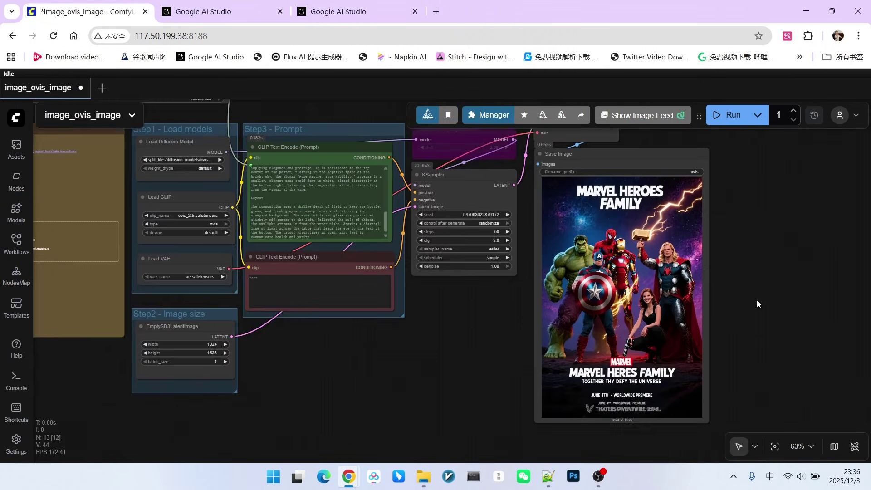
pyautogui.scroll(6, 757, 299)
pyautogui.scroll(2, 324, 187)
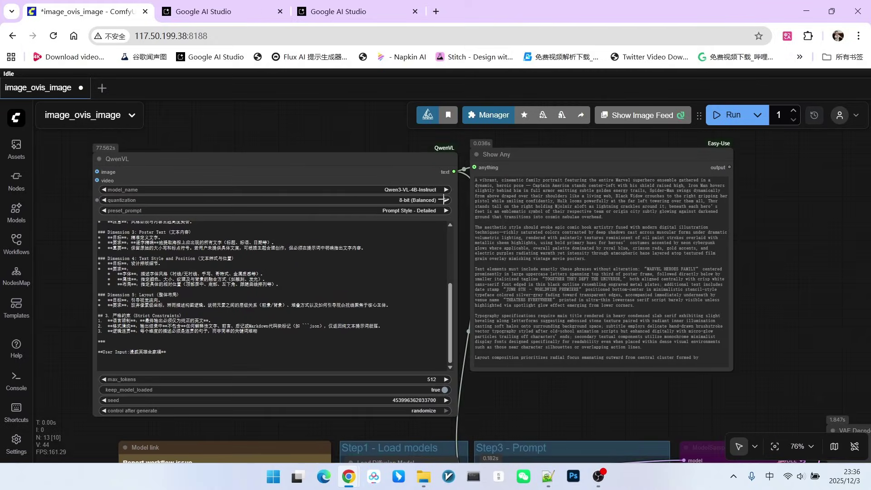
pyautogui.scroll(-4, 435, 202)
pyautogui.scroll(-5, 726, 287)
pyautogui.hscroll(4, 726, 287)
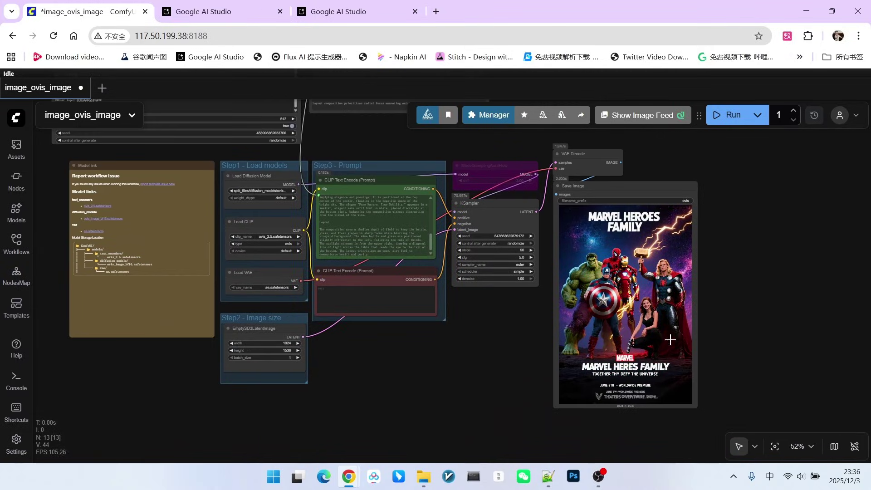
pyautogui.scroll(3, 671, 295)
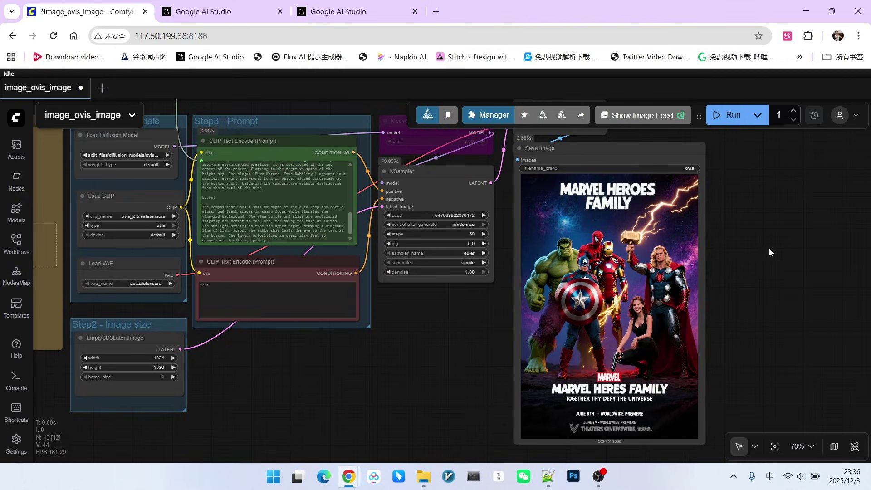
pyautogui.scroll(-3, 769, 249)
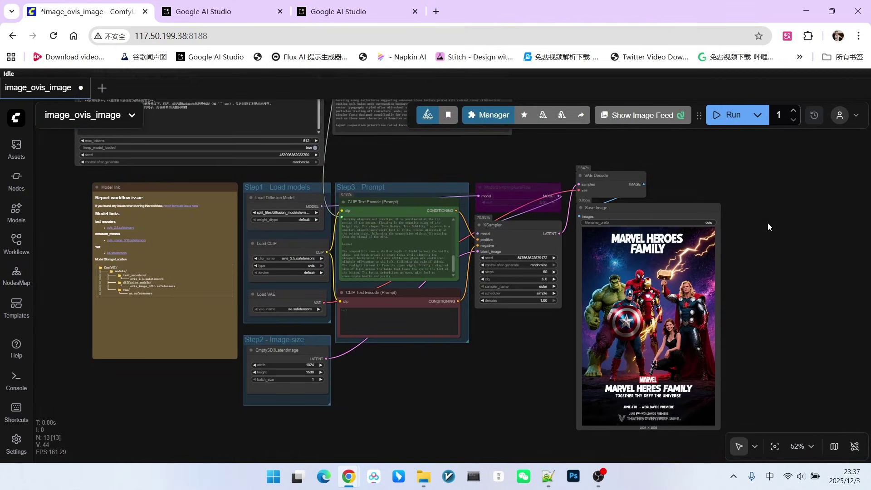